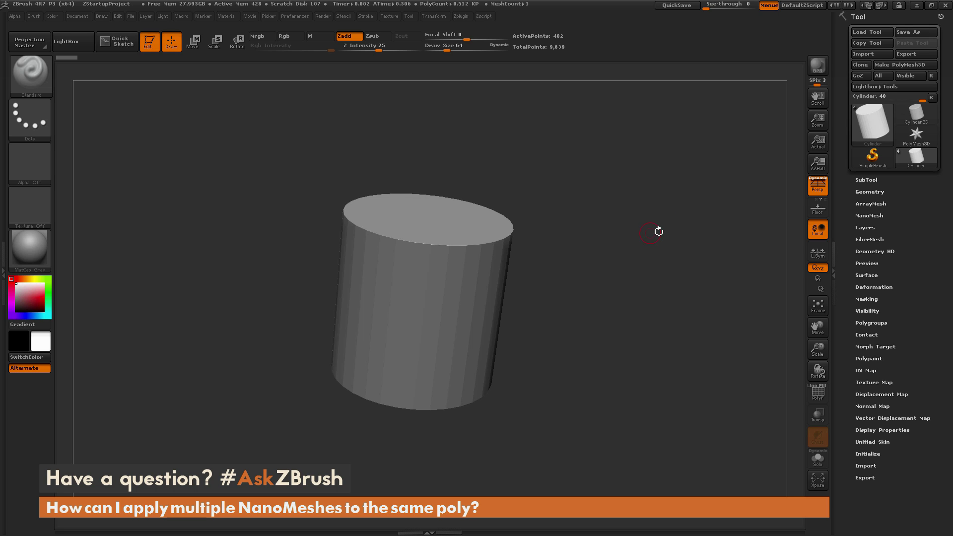
Examine the cone, sphere and cube subtools one by one, then return to the cylinder.
mouse_move(609, 227)
left_mouse_down()
mouse_move(546, 233)
mouse_move(622, 232)
left_mouse_up()
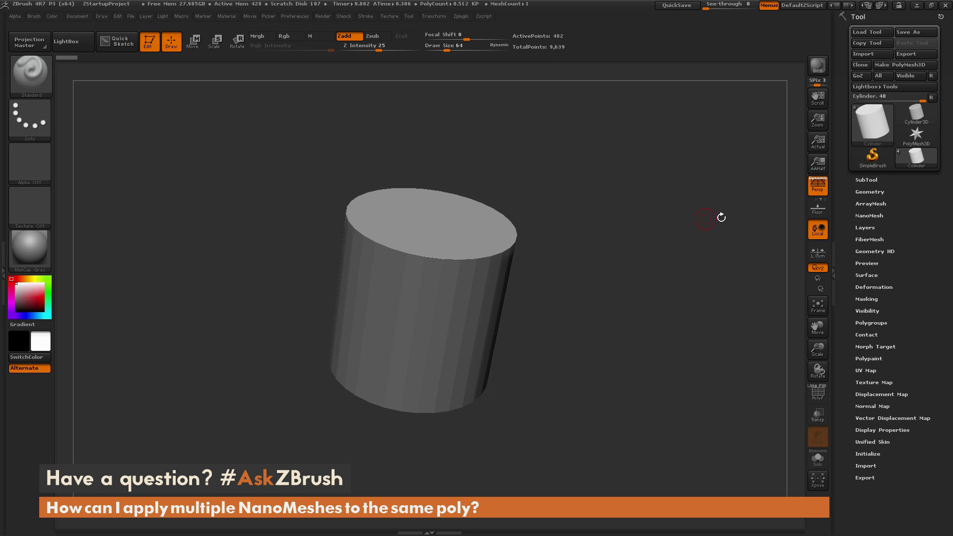
left_click(866, 179)
left_click_drag(656, 298, 675, 288)
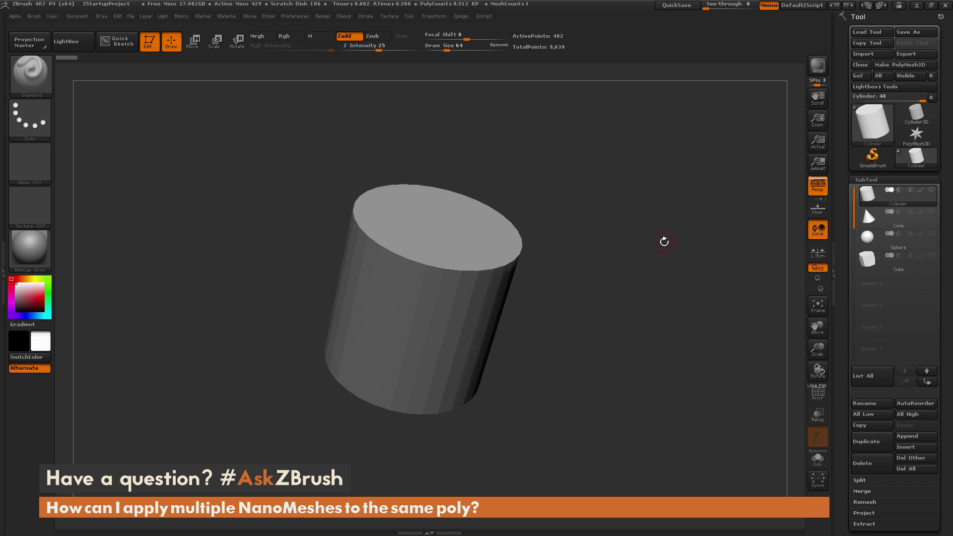
mouse_move(893, 200)
left_click(903, 221)
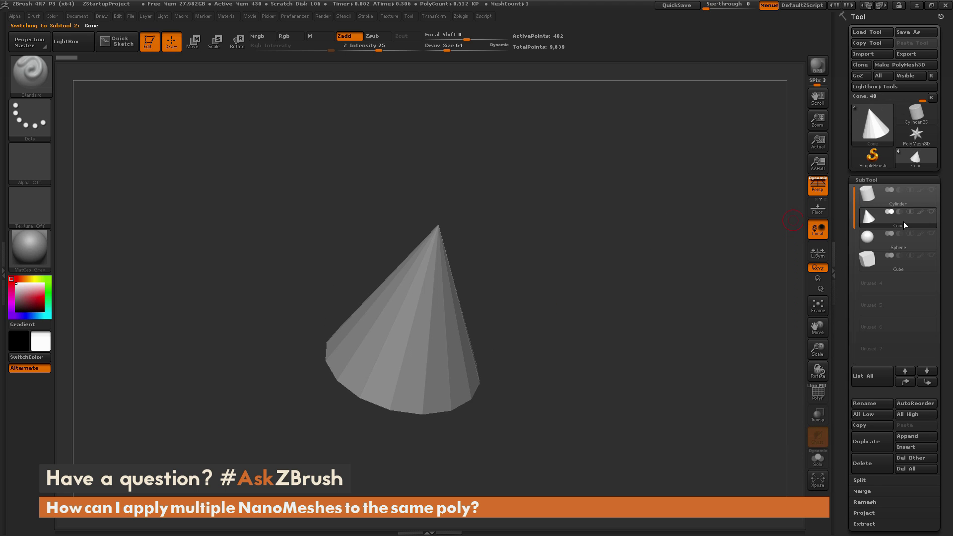
left_click(901, 244)
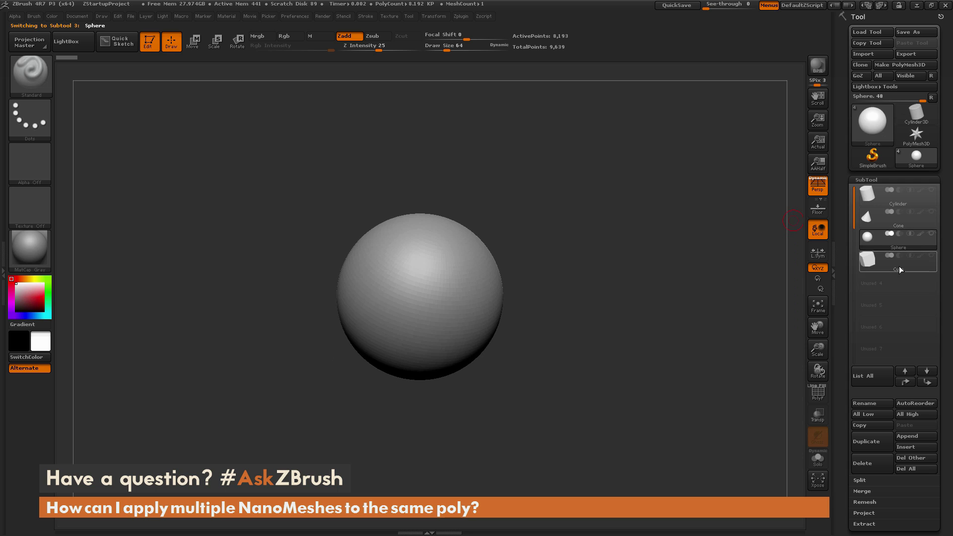
left_click(895, 263)
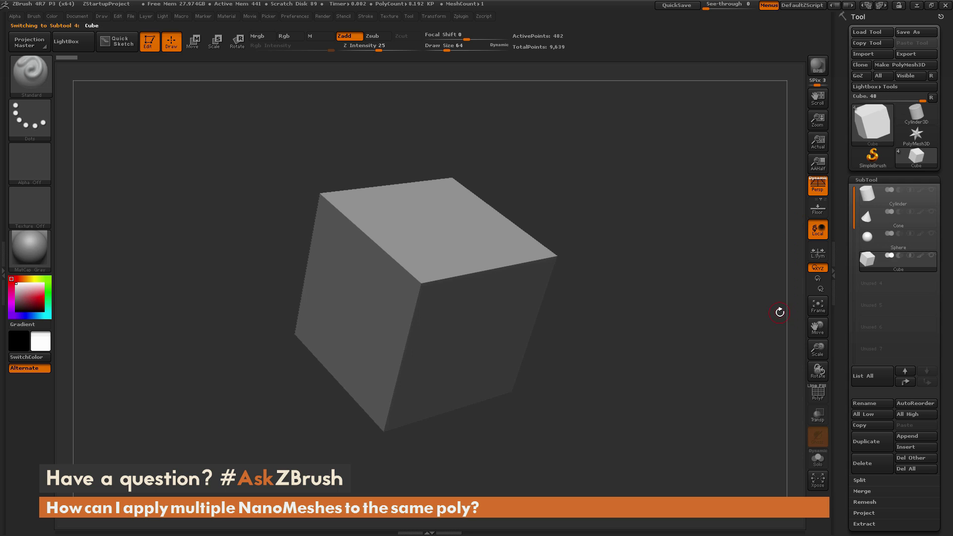
left_click(896, 202)
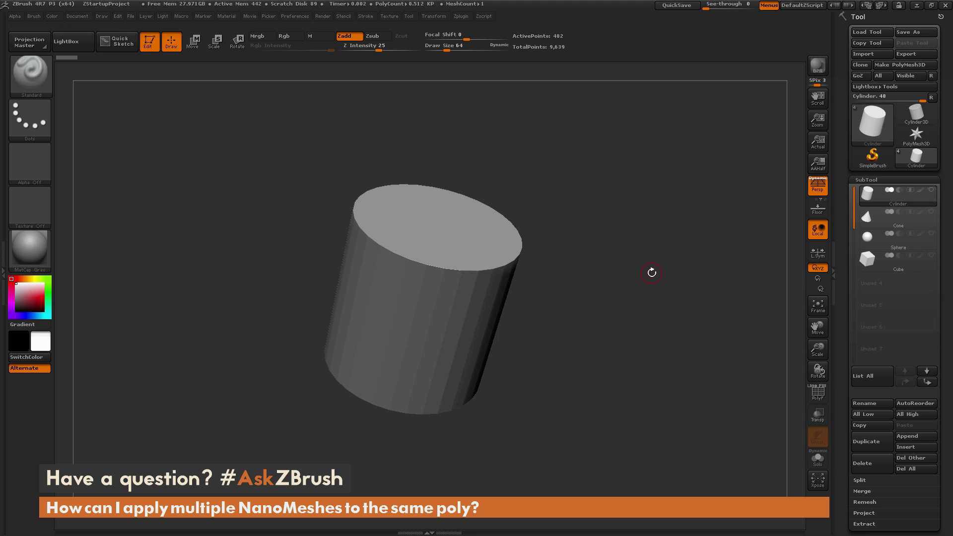
Create an InsertMultiMesh brush from all four subtools, made visible in a straight front view with perspective off.
left_click_drag(652, 272, 719, 239)
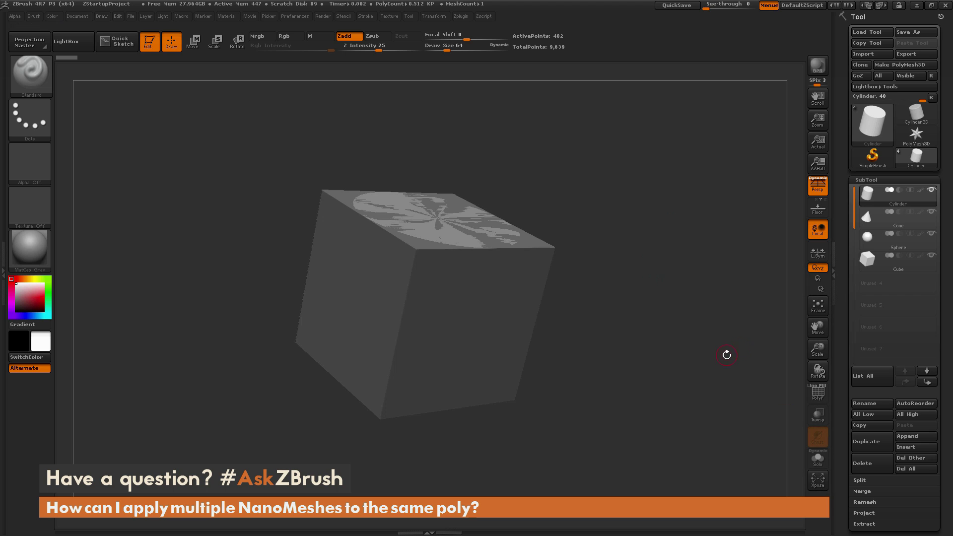
left_click_drag(669, 265, 647, 232, "shift")
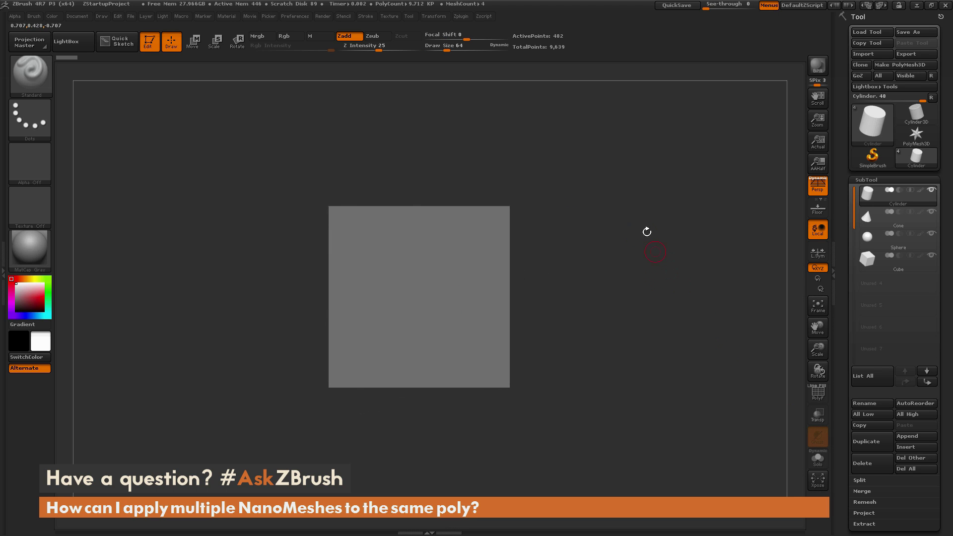
left_click(818, 186)
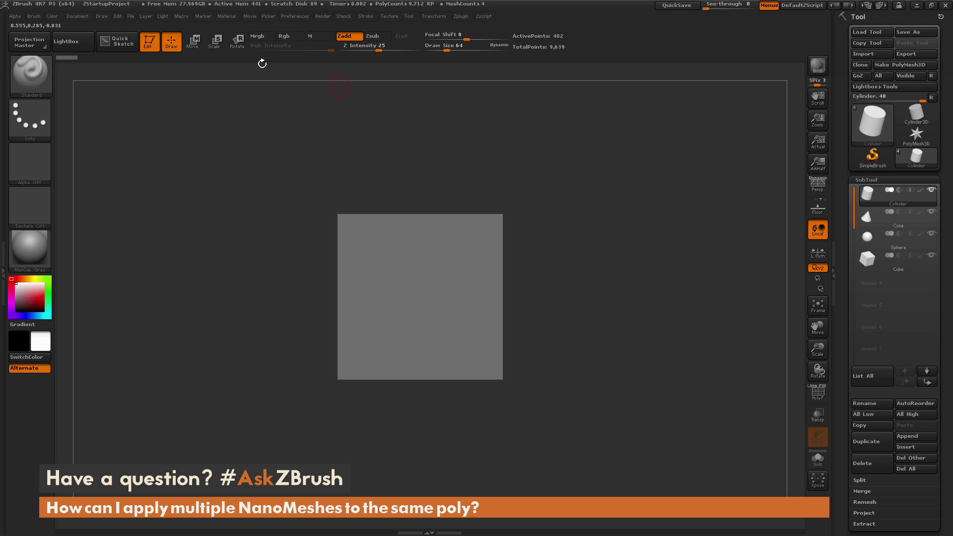
left_click(37, 17)
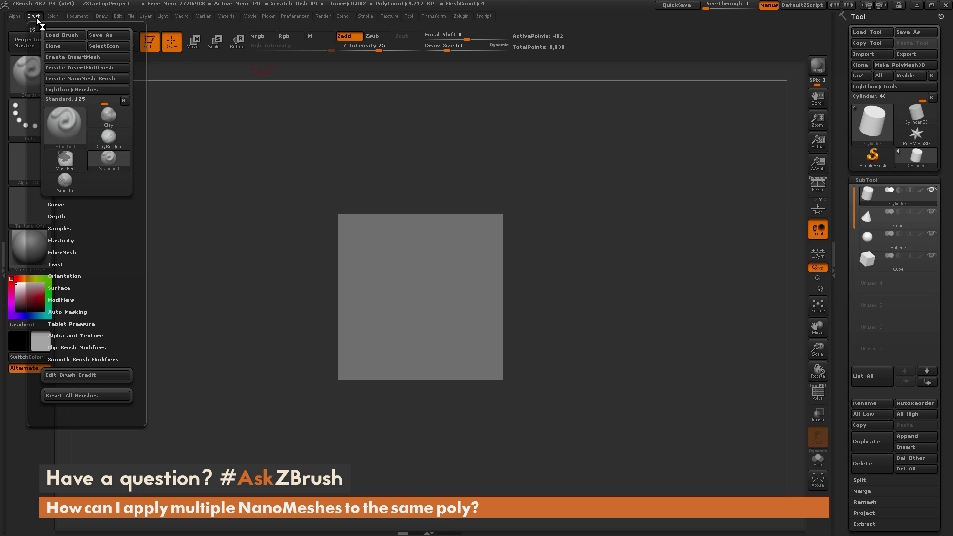
left_click(78, 67)
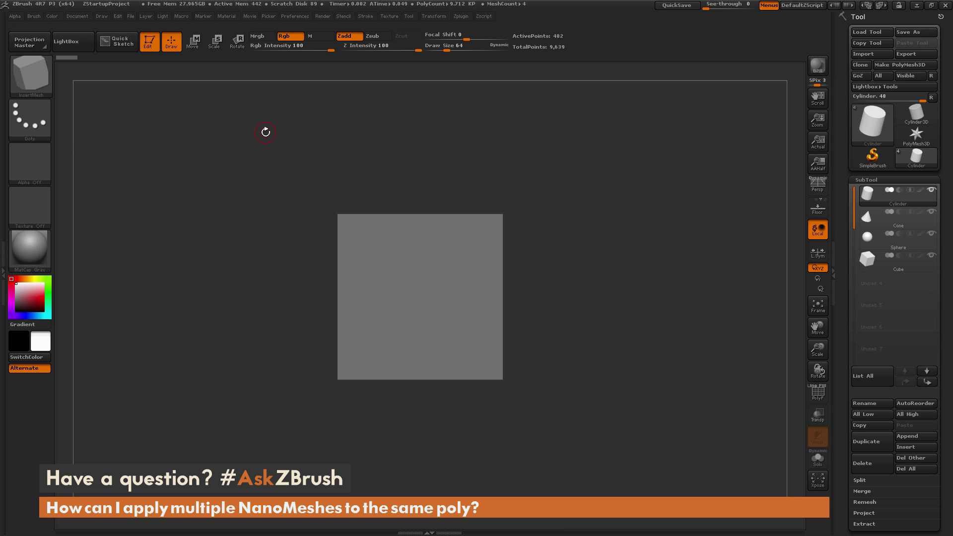
Check the meshes contained in the new insert brush and choose the Cylinder.
key("m")
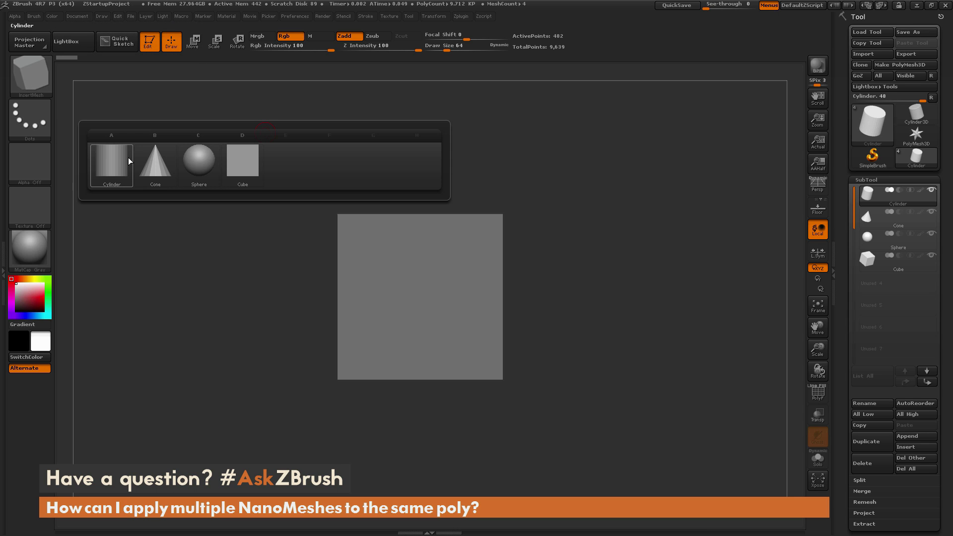
mouse_move(157, 160)
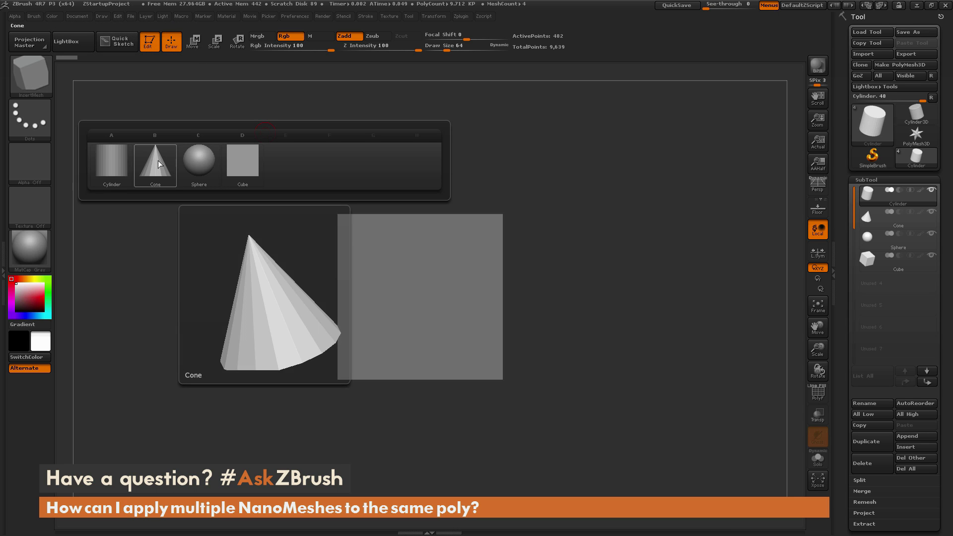
left_click(112, 160)
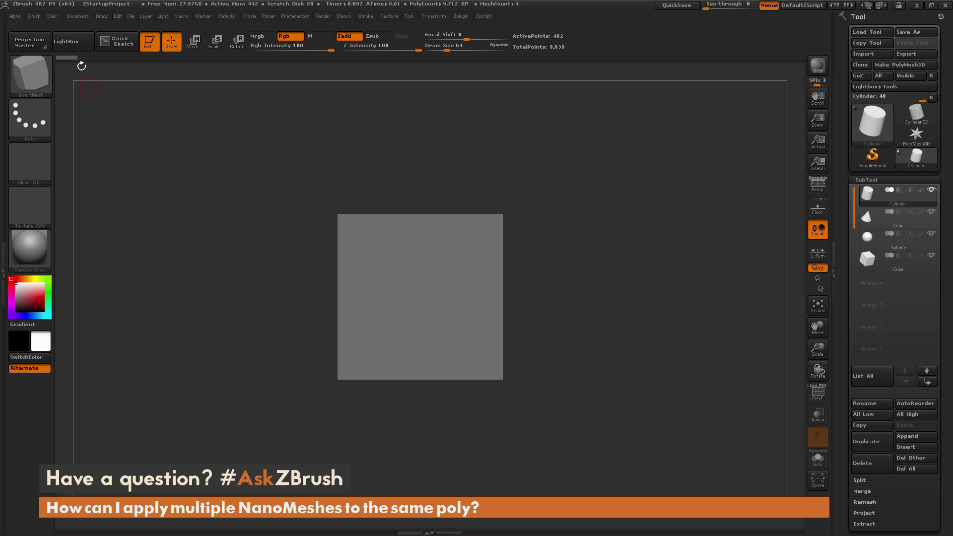
Create a NanoMesh brush from the current InsertMesh brush.
left_click(35, 19)
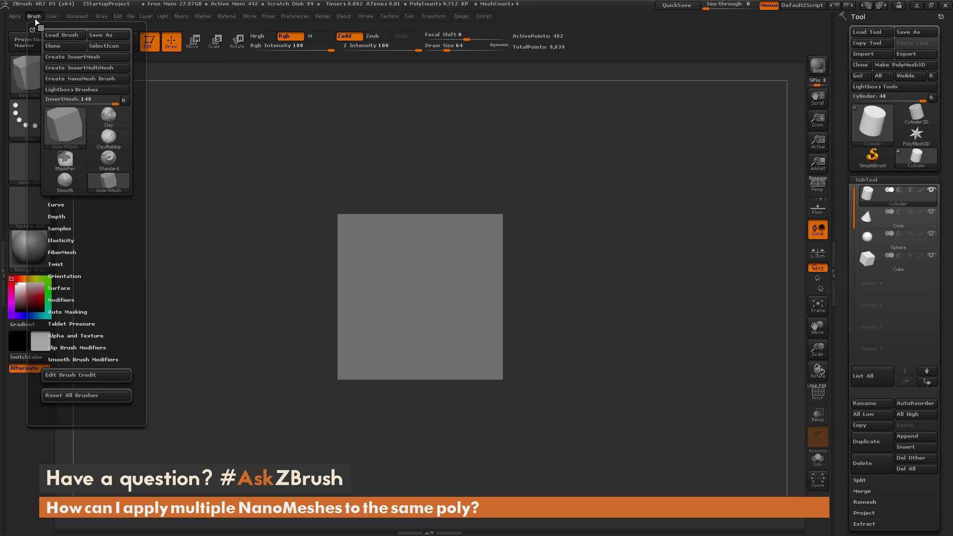
left_click(76, 79)
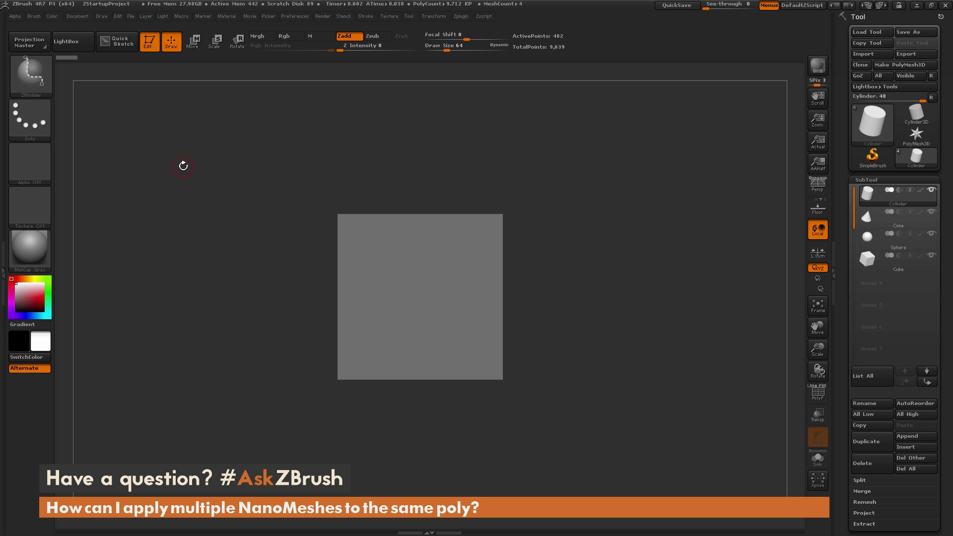
left_click(33, 16)
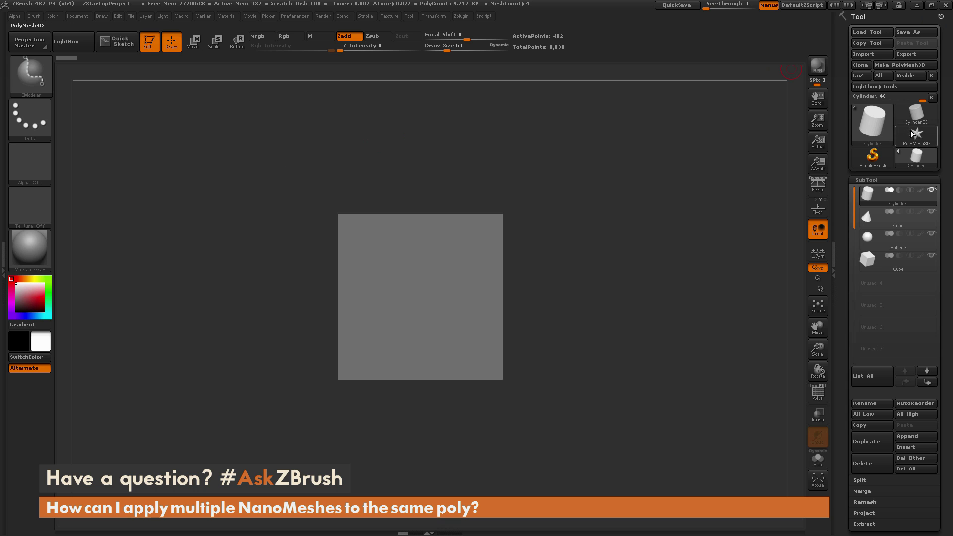
Switch the active tool from the PolyMesh3D star to Plane3D and show its polyframe.
mouse_move(923, 139)
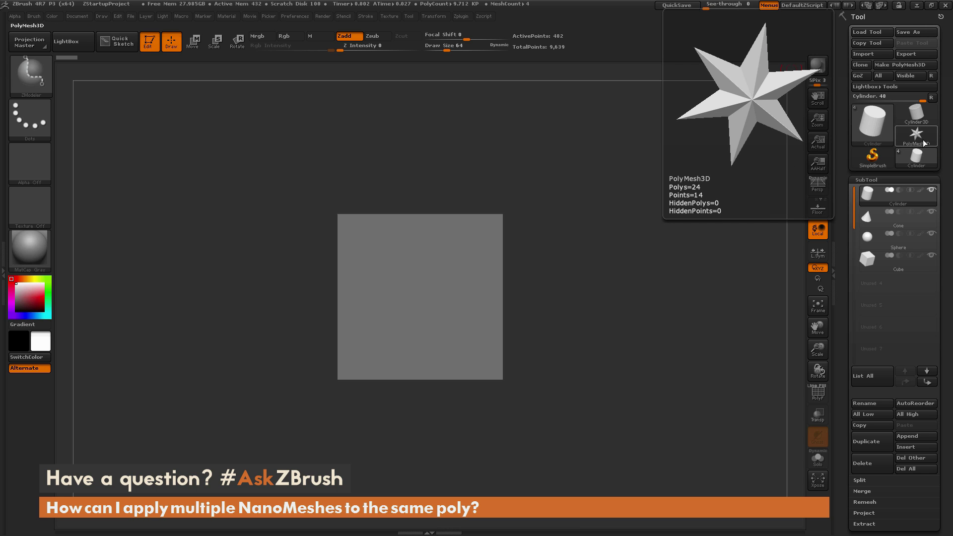
left_click(917, 140)
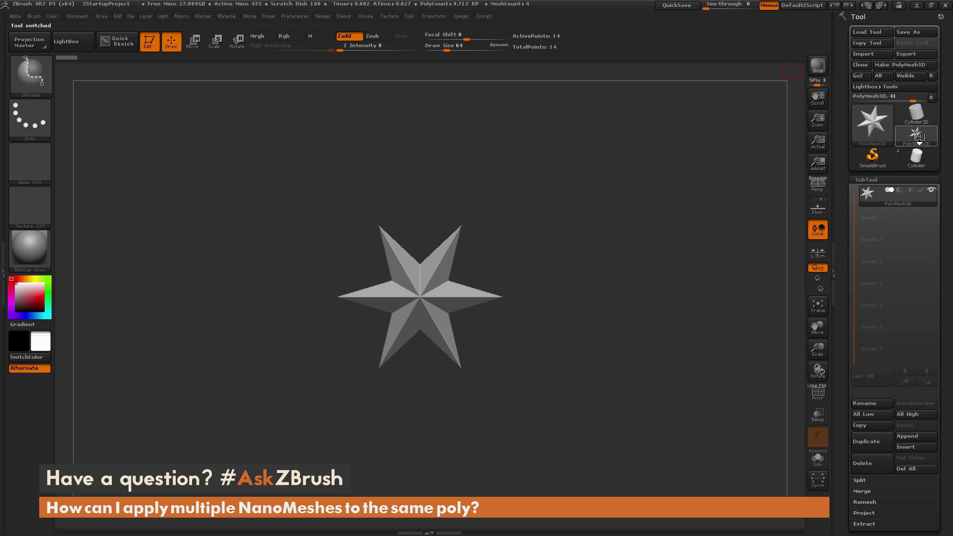
left_click(873, 124)
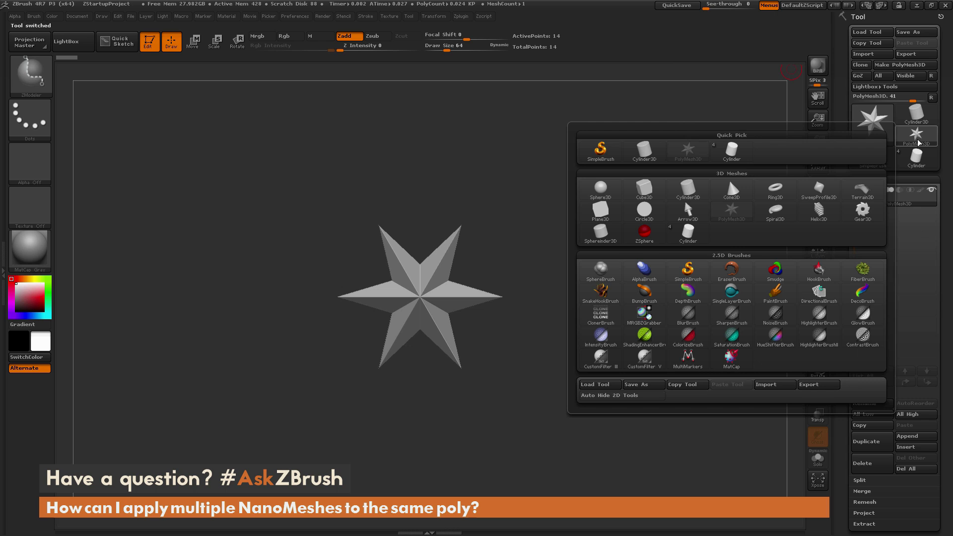
left_click(604, 214)
left_click(822, 393)
Set the plane's HDivide and VDivide to 6 and convert it to a PolyMesh3D.
scroll(843, 257, "down", 10)
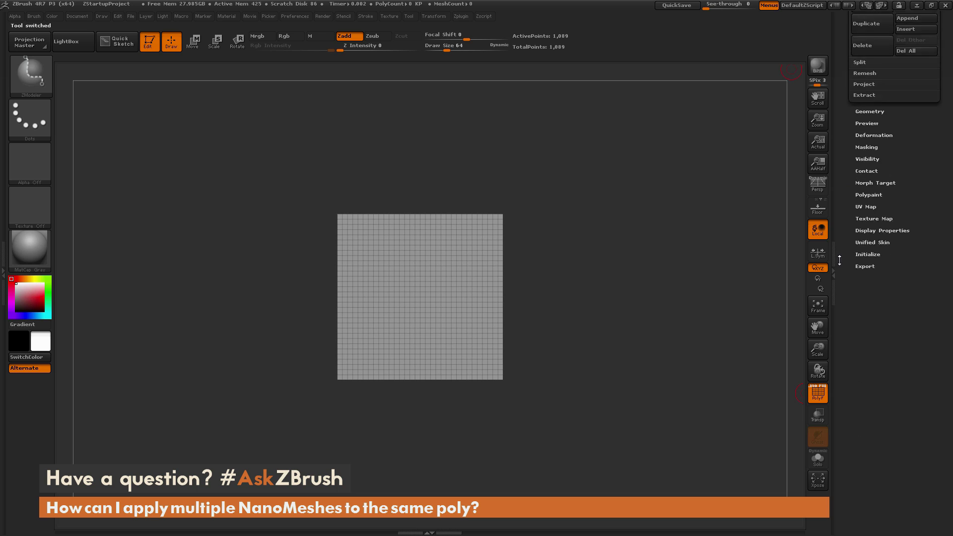
left_click(863, 232)
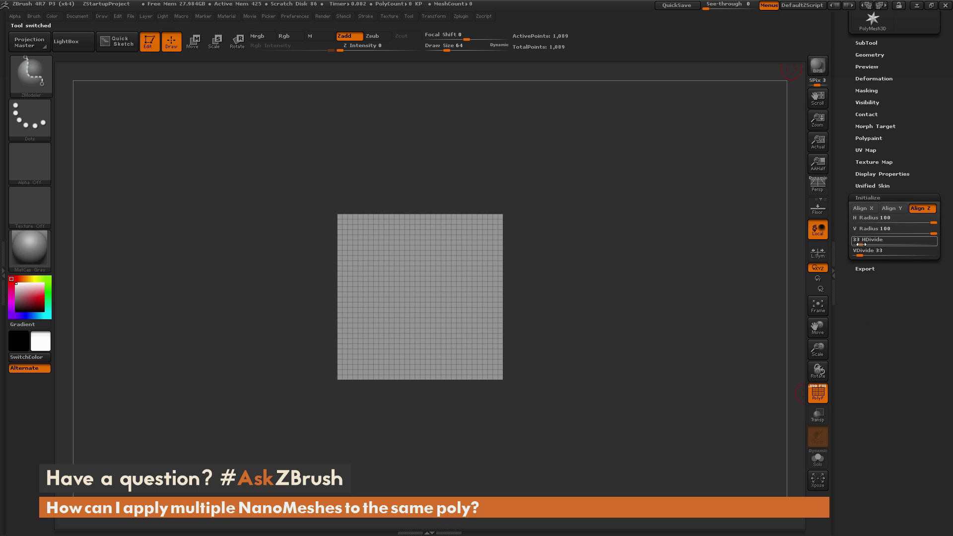
left_click_drag(860, 245, 857, 252)
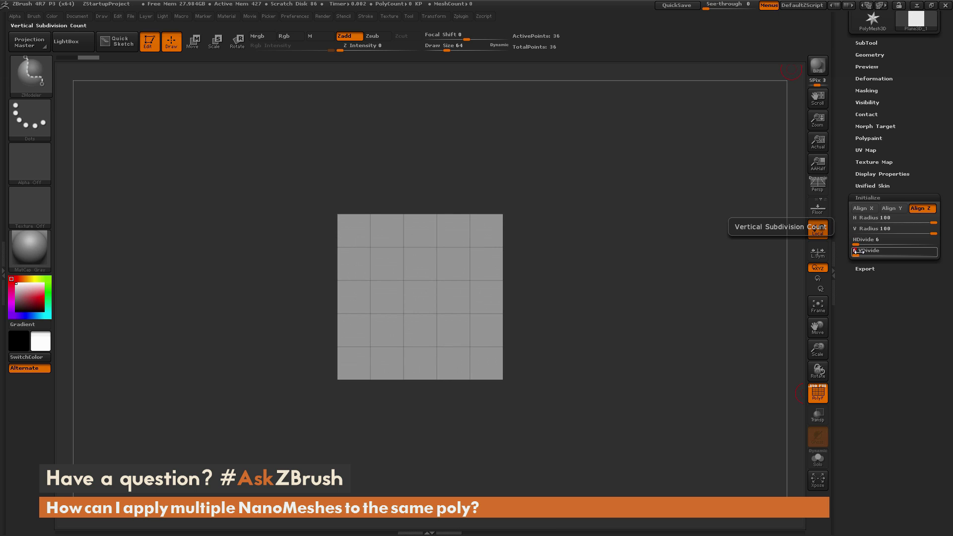
key("f")
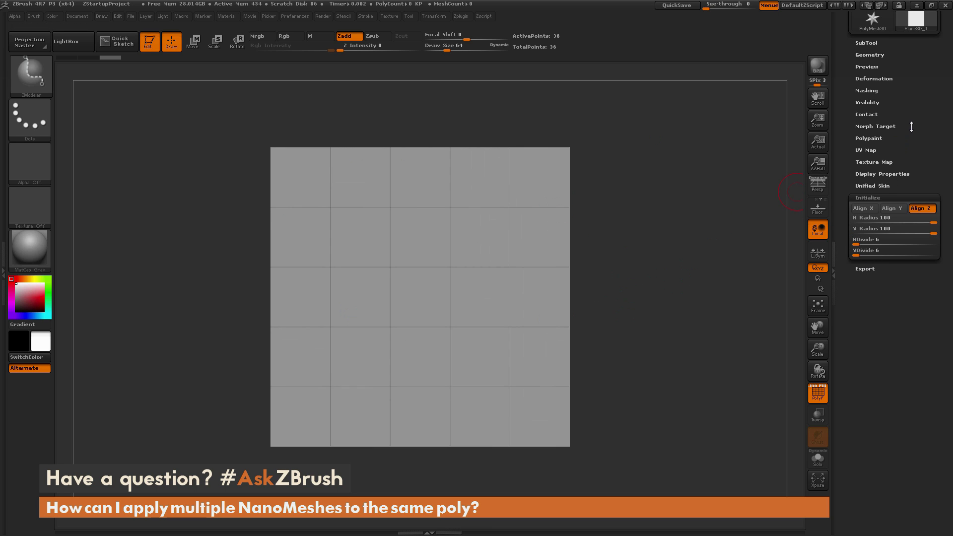
scroll(911, 127, "up", 5)
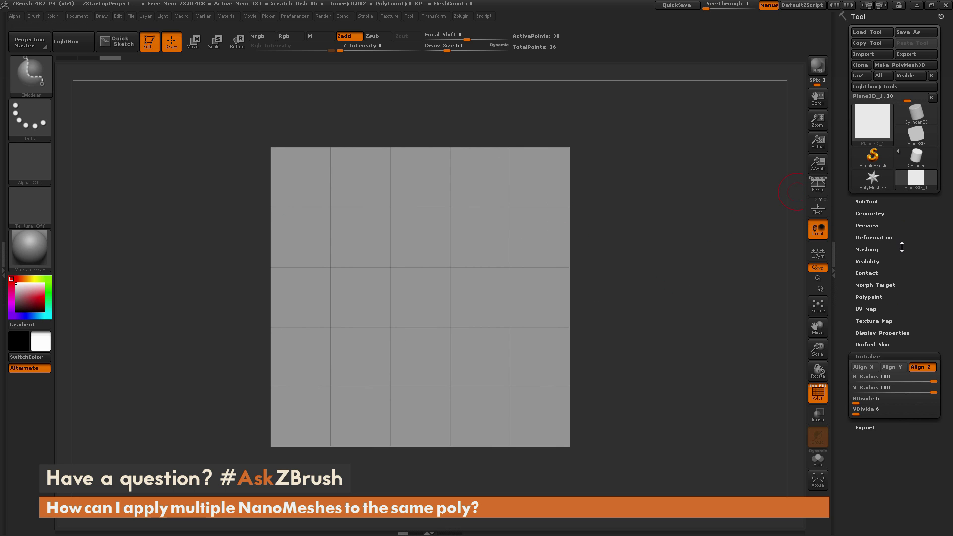
left_click(903, 64)
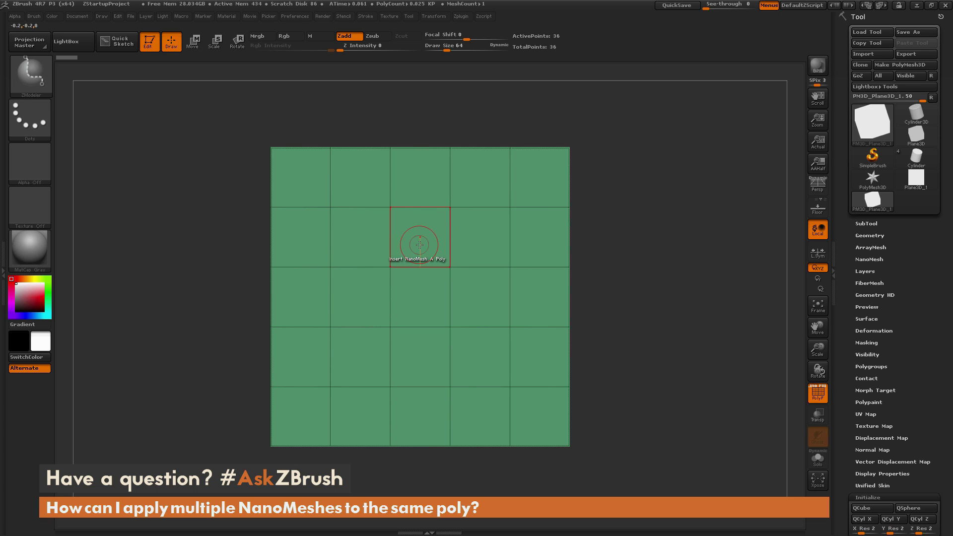
Insert a Cube NanoMesh on the centre polygon of the plane's second row and a Cone on that row's rightmost polygon.
key("space")
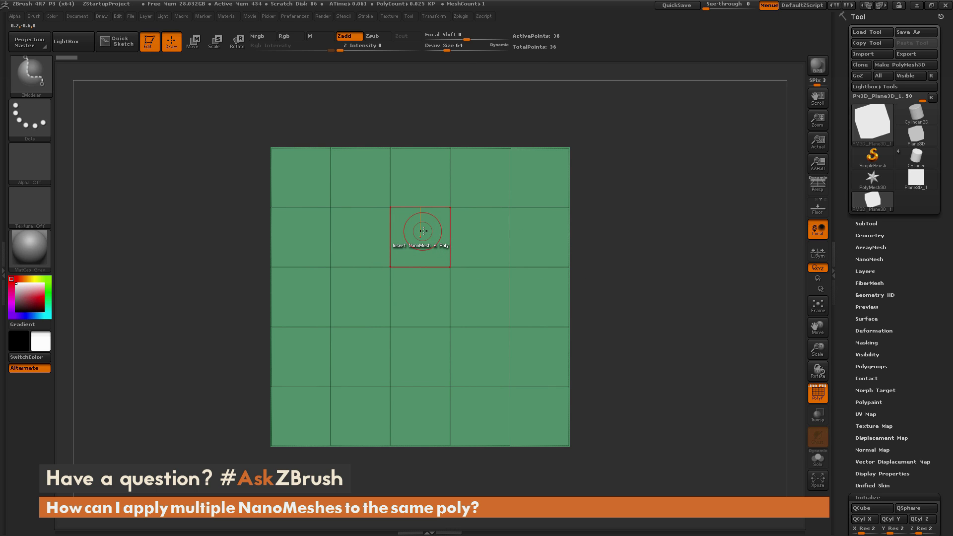
left_click_drag(422, 234, 430, 255)
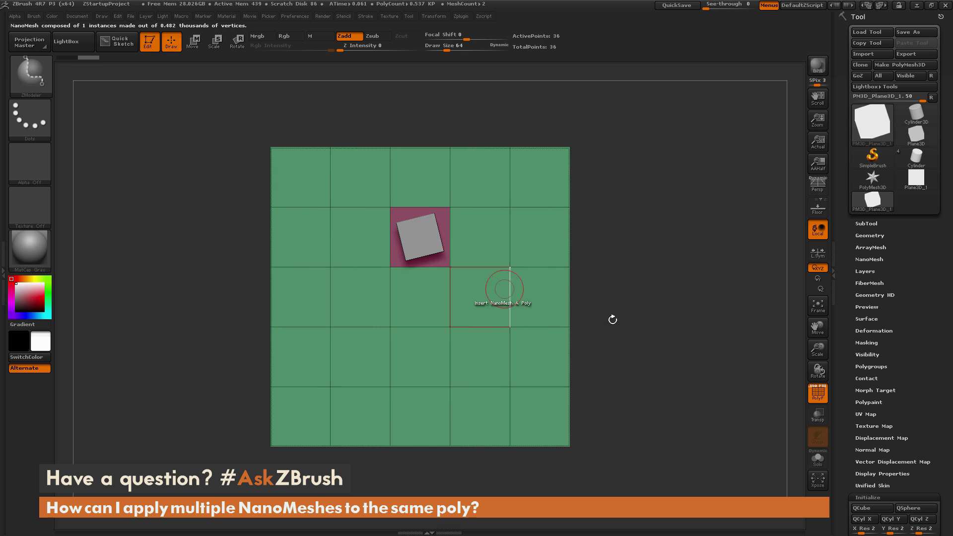
mouse_move(668, 323)
left_mouse_down()
mouse_move(670, 270)
mouse_move(669, 309)
left_mouse_up()
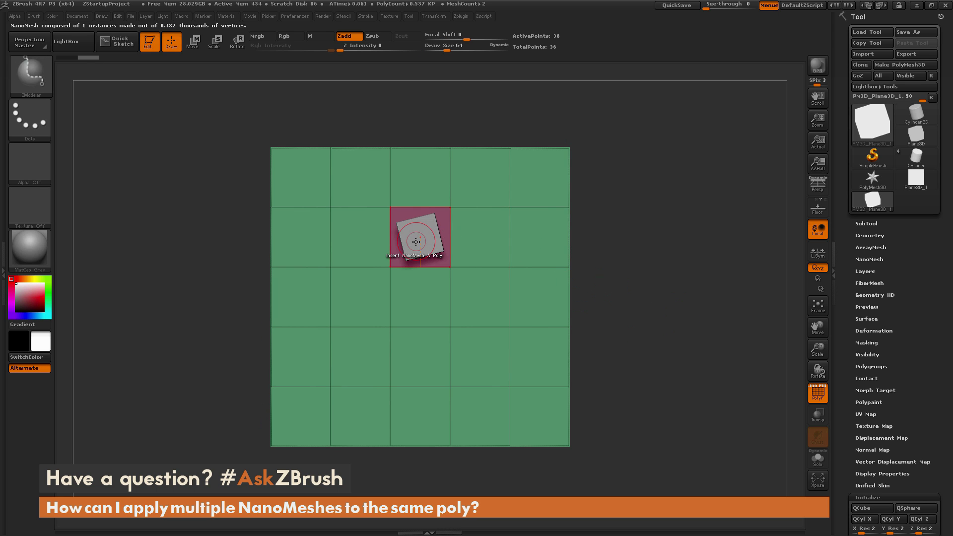
key("m")
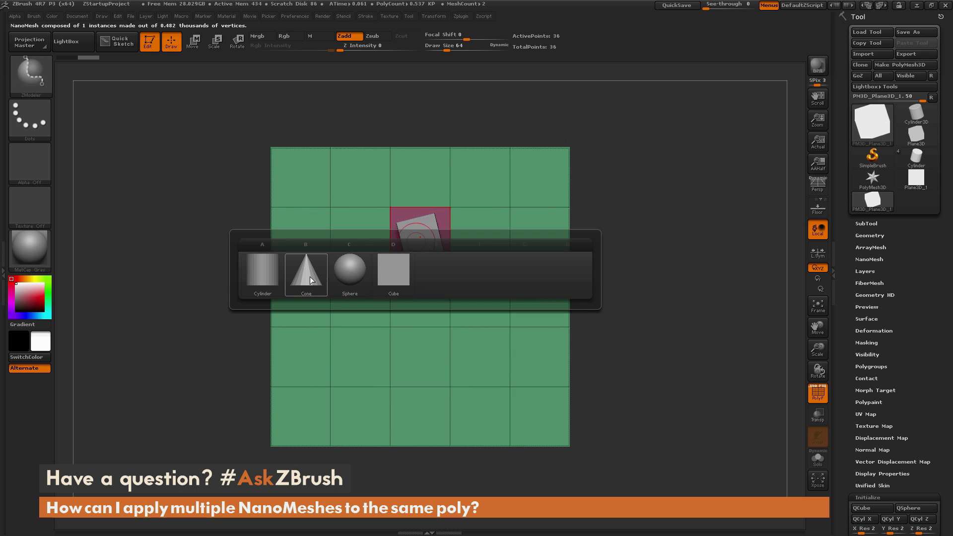
mouse_move(308, 280)
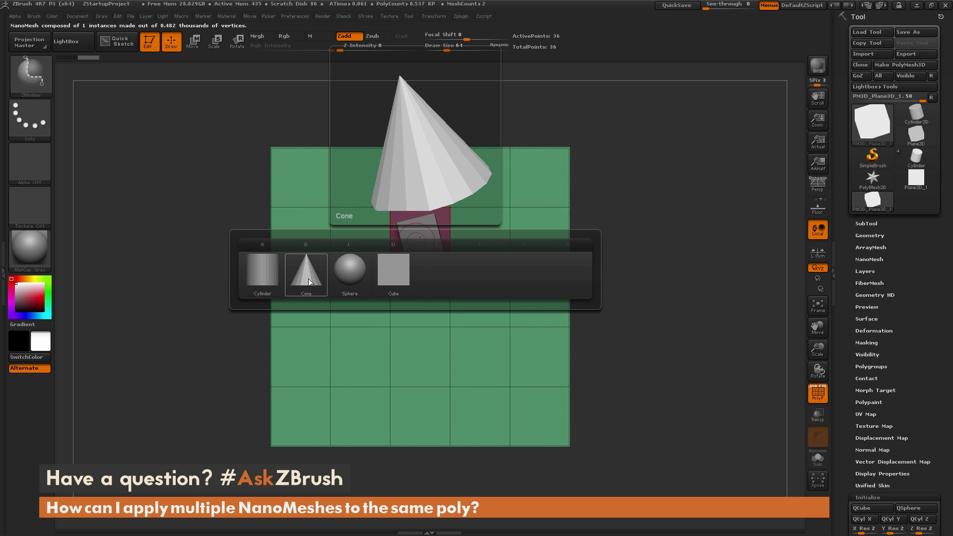
left_click(305, 279)
left_click(541, 251)
Insert a Sphere NanoMesh on the polygon beside the cube and a Cylinder on the plane's centre polygon.
key("m")
left_click(401, 274)
left_click(357, 230)
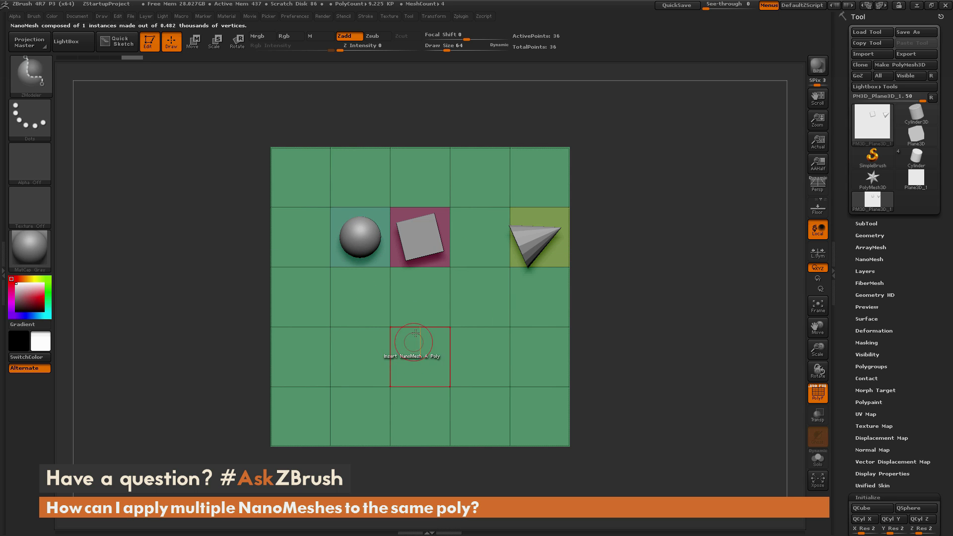
key("m")
left_click(263, 342)
left_click(419, 298)
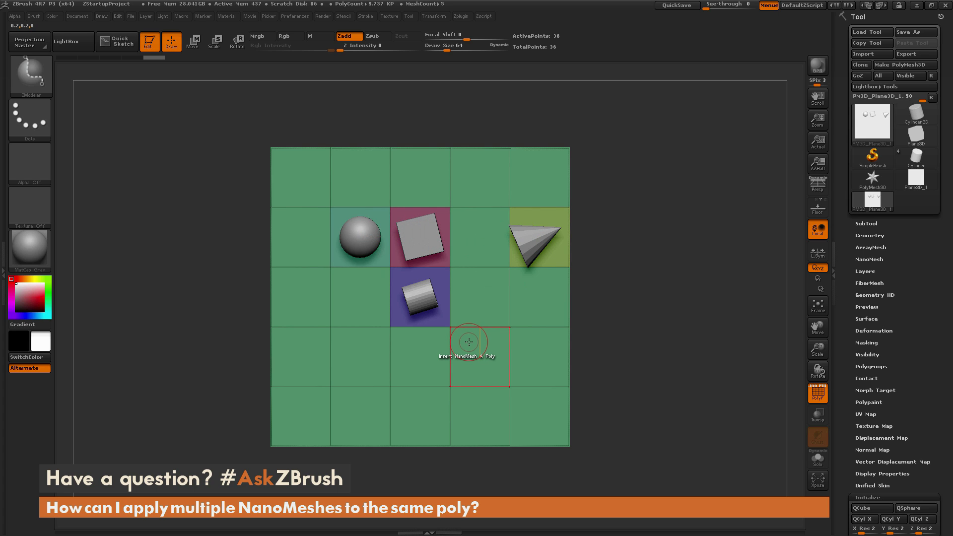
Undo the cube, cone, sphere and cylinder NanoMesh insertions on the plane.
key("ctrl")
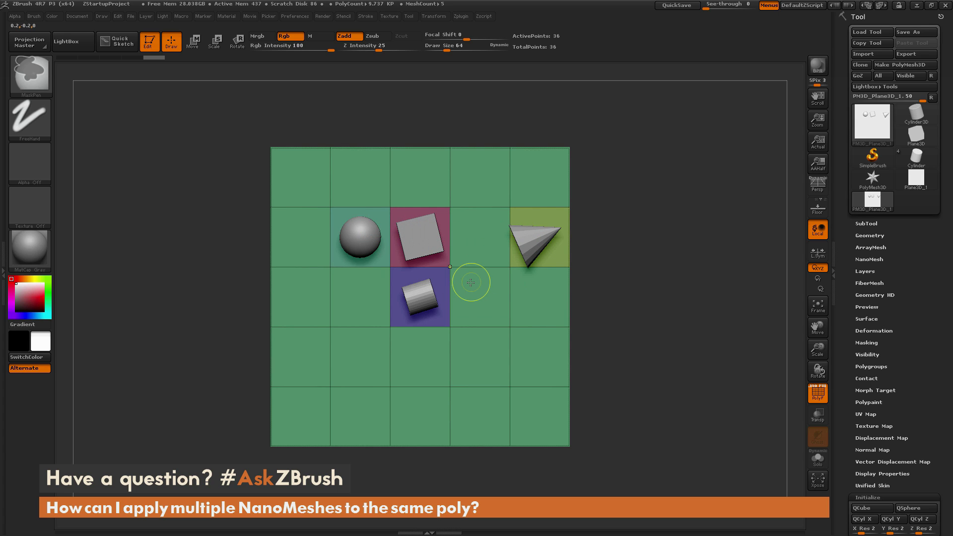
key("ctrl+z")
key("ctrl+z")
key("ctrl+z")
key("ctrl+z")
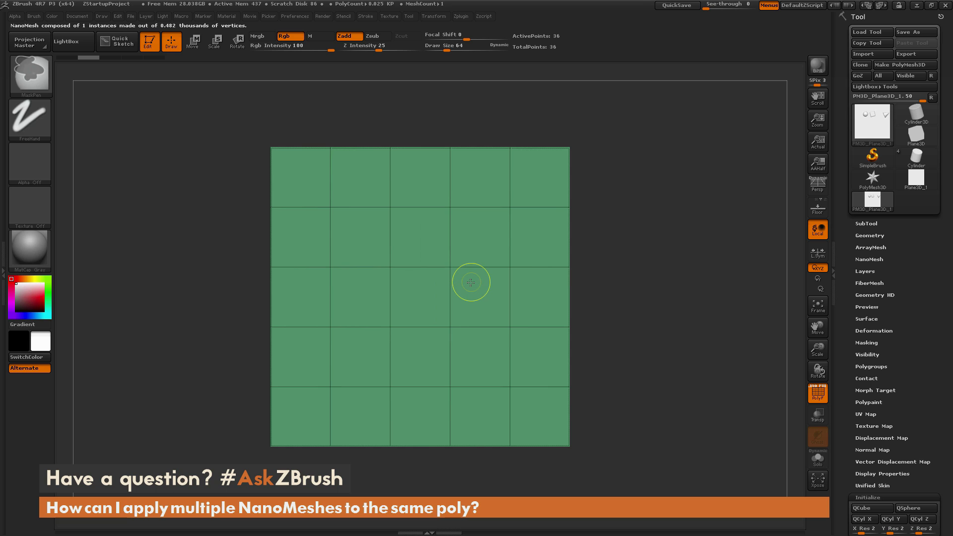
Insert a Cylinder NanoMesh on all polygons of the plane.
left_click(434, 243)
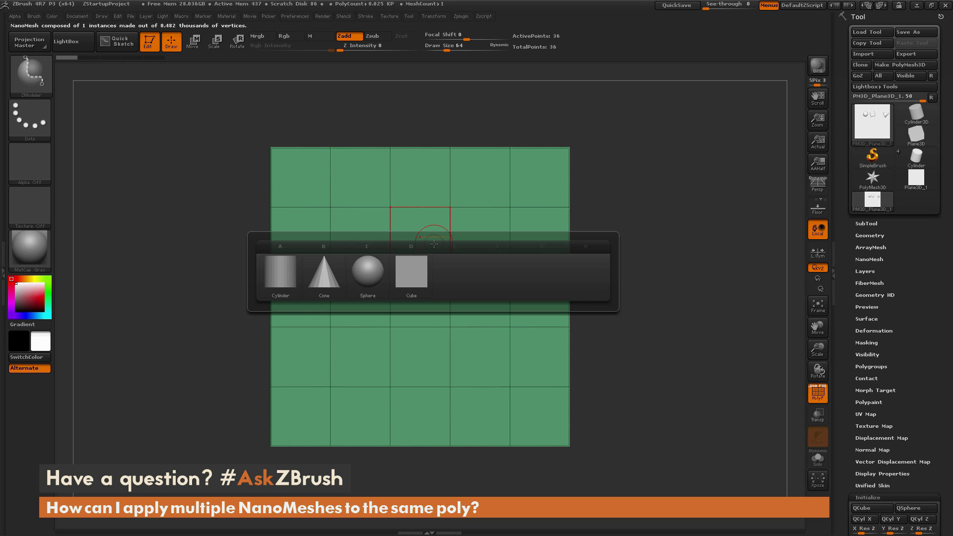
left_click(287, 278)
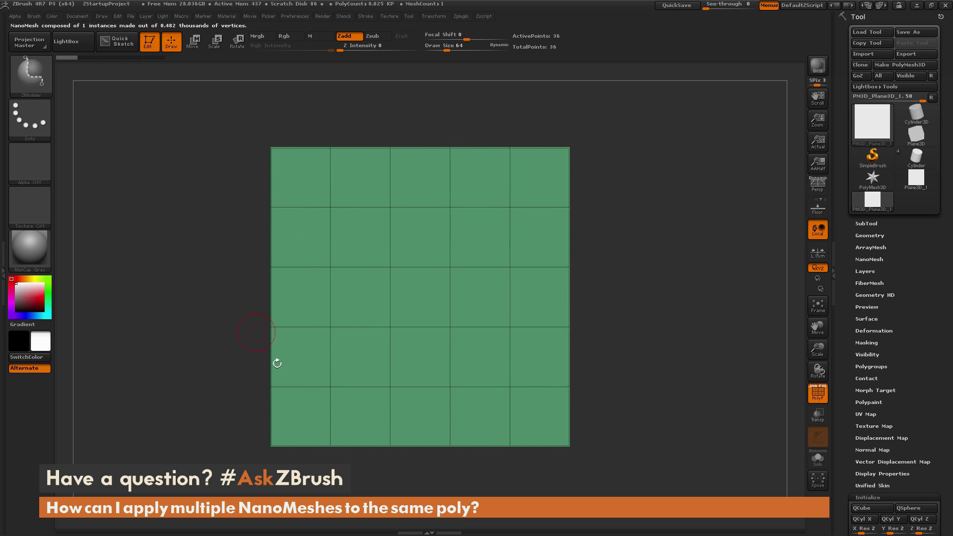
left_click(411, 250)
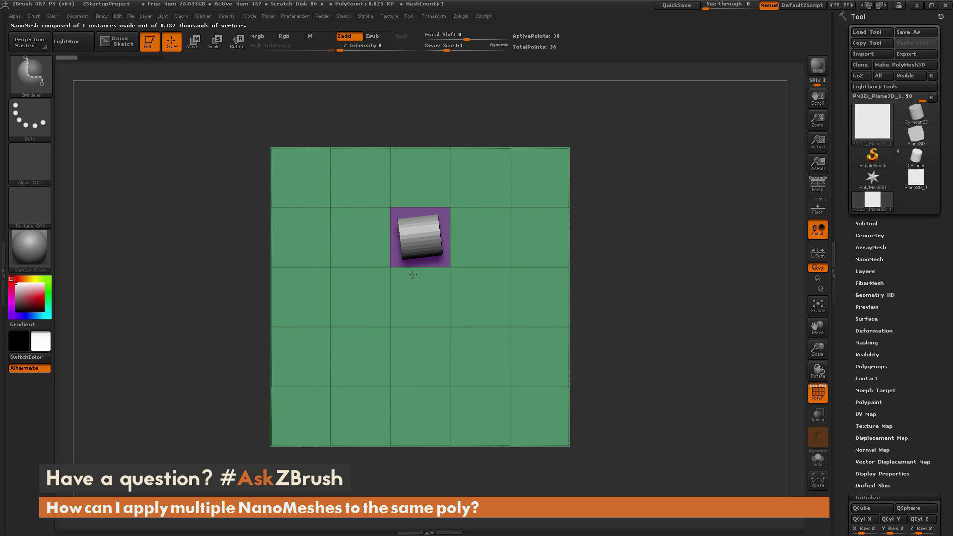
mouse_move(413, 279)
left_mouse_down()
mouse_move(413, 270)
mouse_move(420, 276)
left_mouse_up()
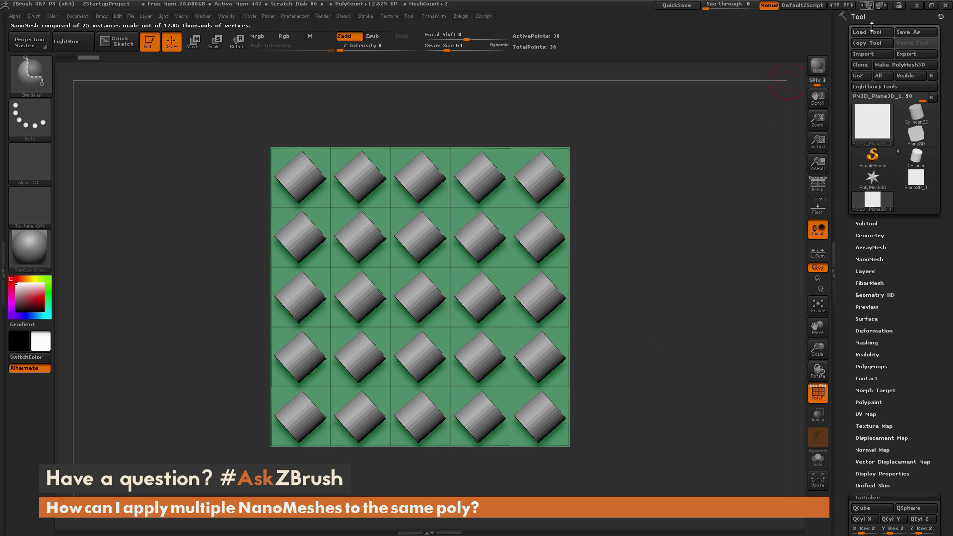
Set the Cylinder NanoMesh's Size to about 0.275 and its ZRotation to 0.
left_click(882, 258)
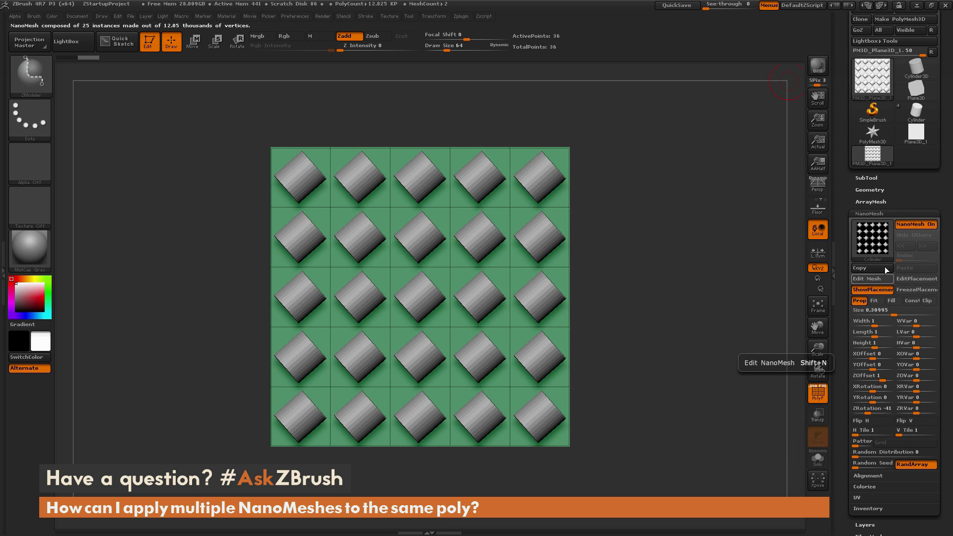
left_click(894, 315)
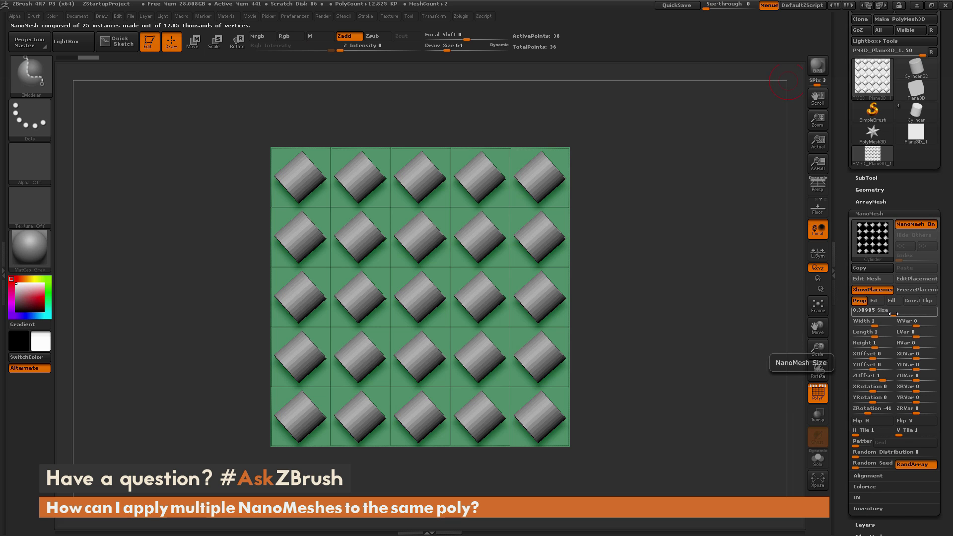
type("0.2576")
key("Return")
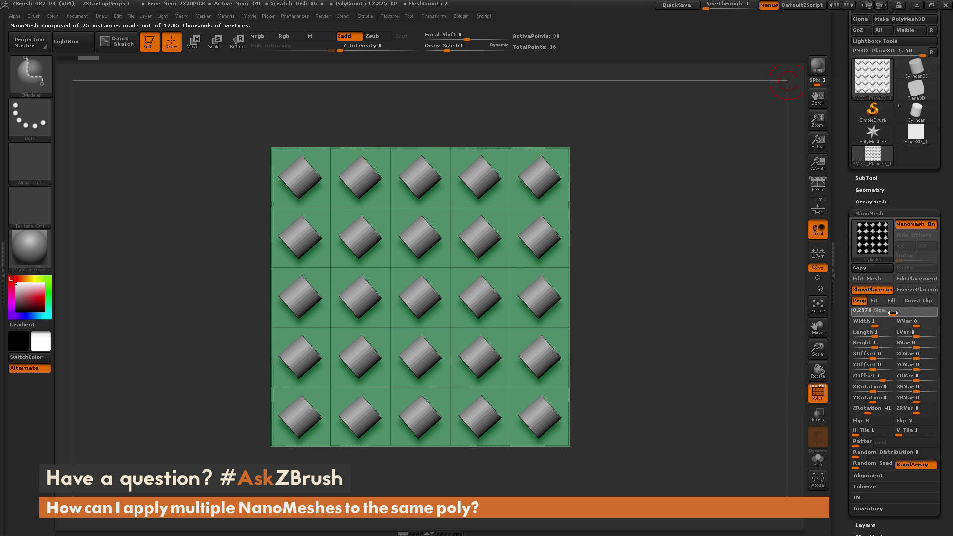
left_click(872, 409)
type("0")
key("Return")
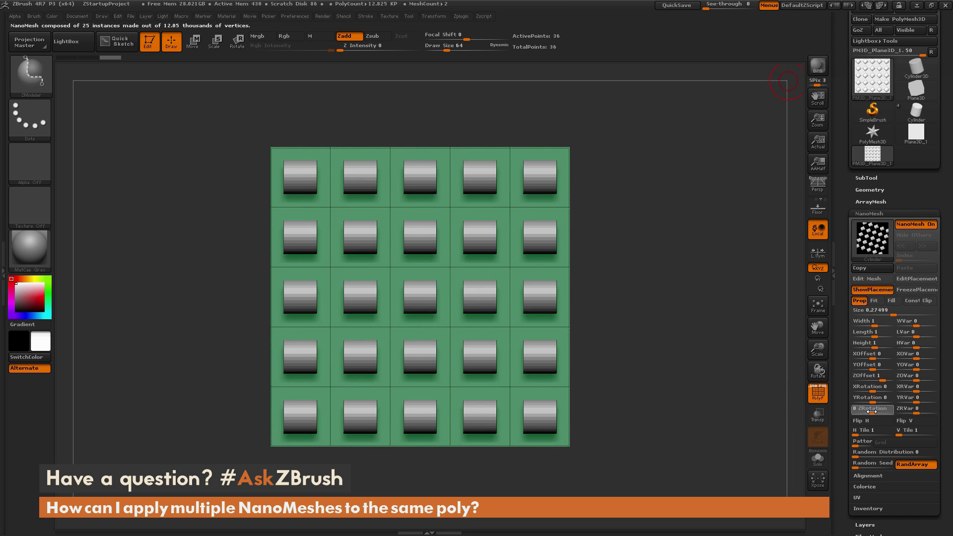
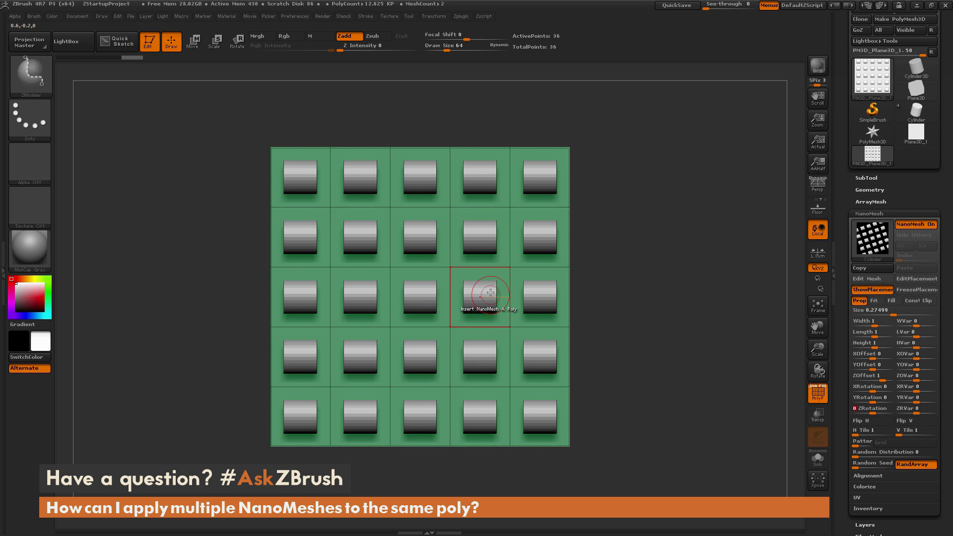
Insert a Cone NanoMesh of size about 0.385 on all polygons of the plane, keeping the cylinders on them.
left_click(478, 251)
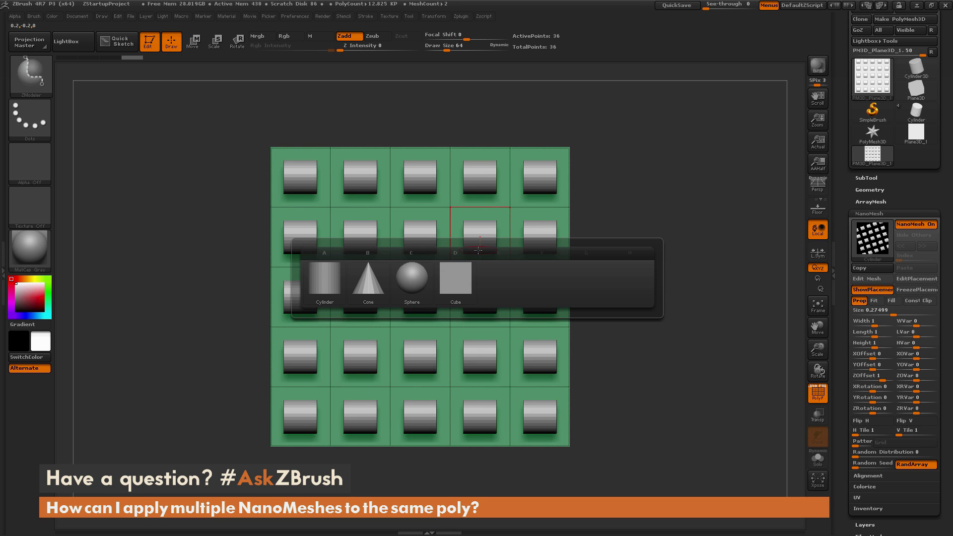
left_click(368, 291)
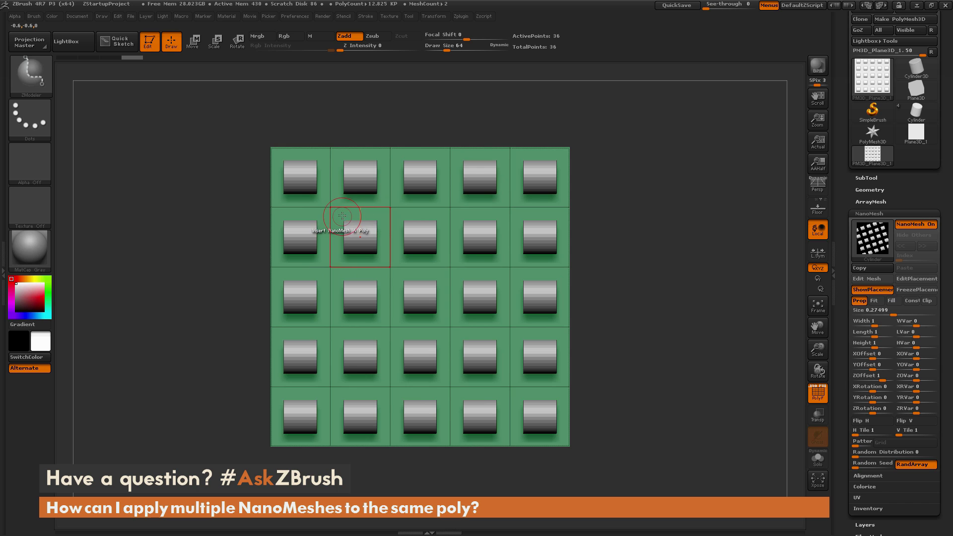
left_click_drag(341, 215, 352, 238)
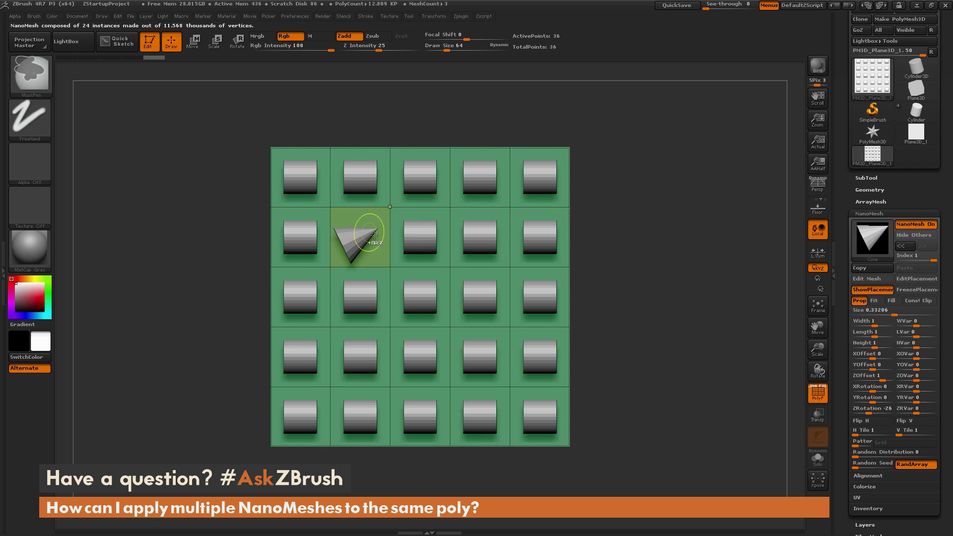
left_click(365, 221)
left_click_drag(378, 214, 377, 190)
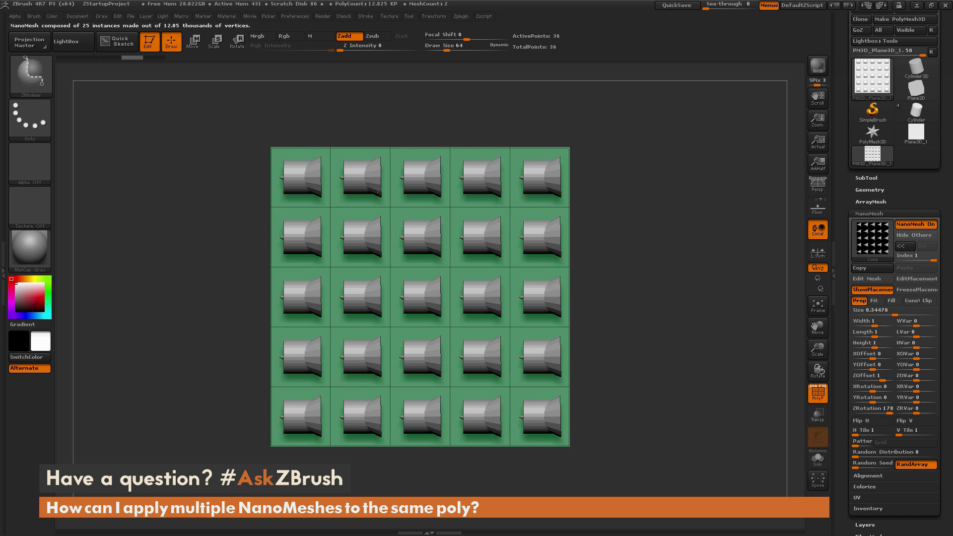
mouse_move(377, 189)
left_mouse_down()
mouse_move(399, 193)
mouse_move(360, 189)
left_mouse_up()
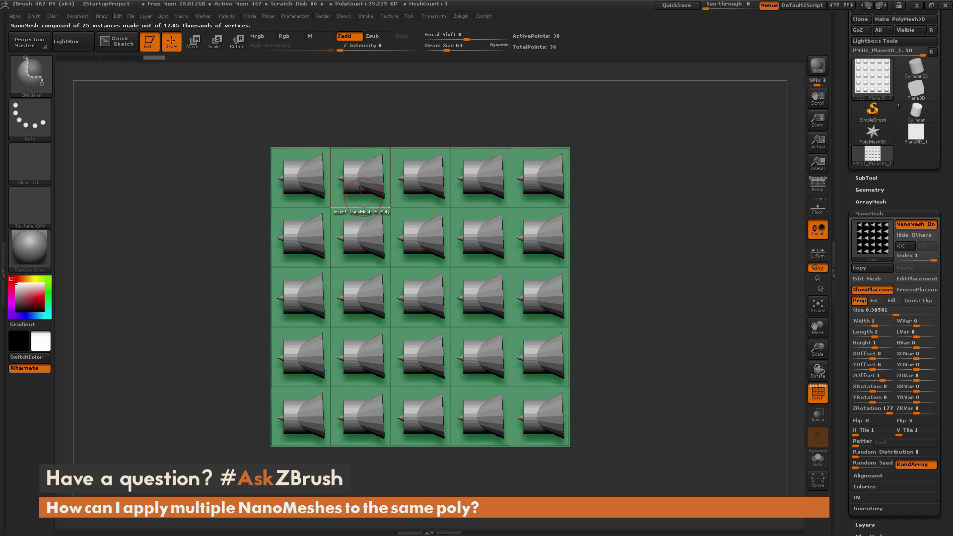
Switch between the Cylinder and Cone NanoMeshes of the plane and preview the cylinder one.
left_click(904, 247)
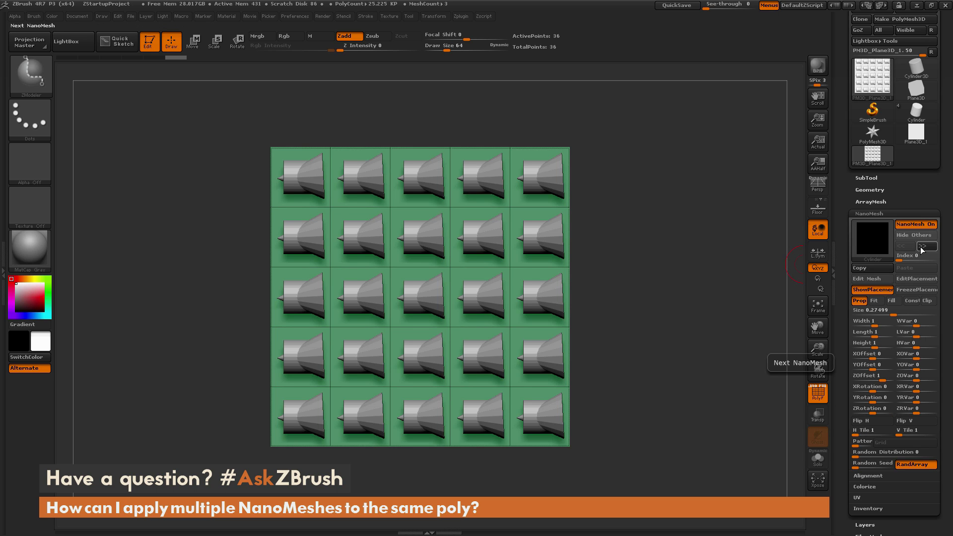
left_click(921, 247)
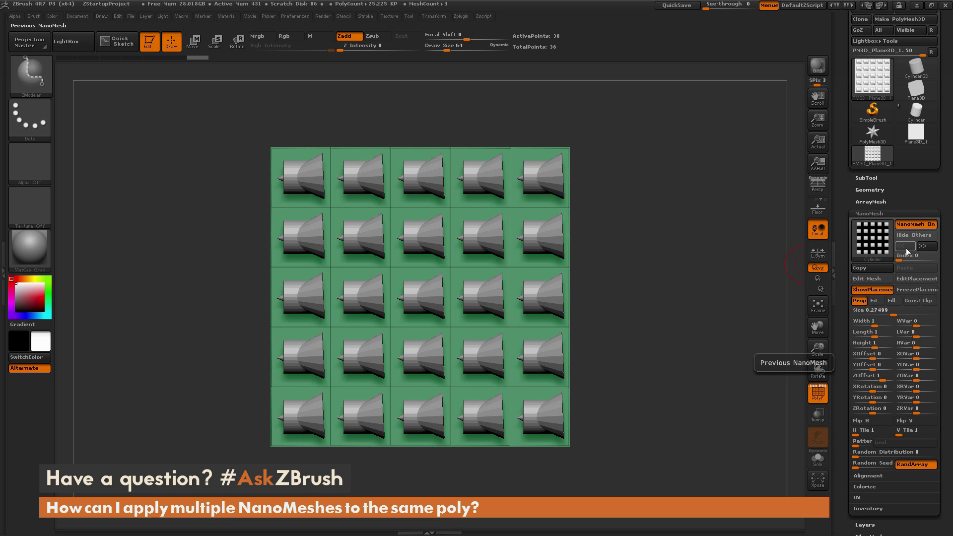
mouse_move(880, 243)
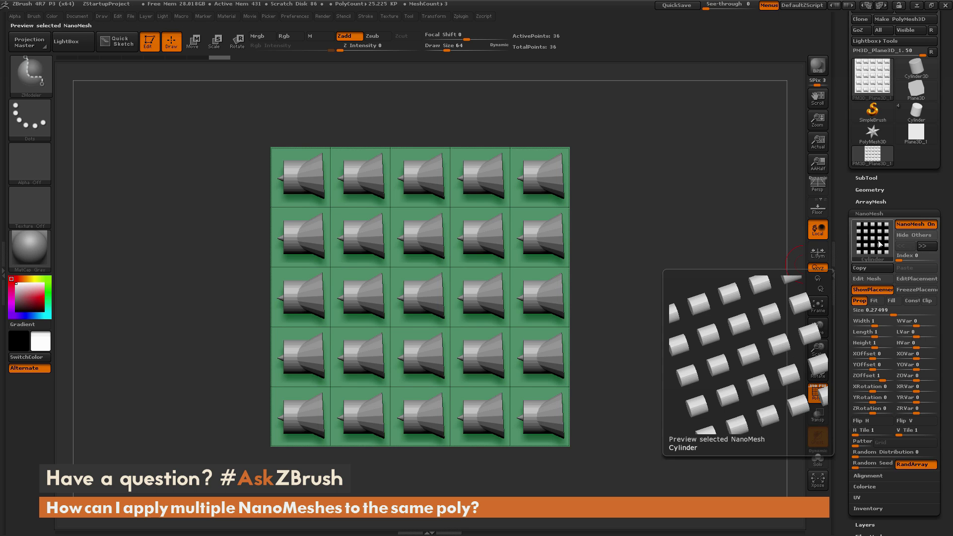
left_click(922, 247)
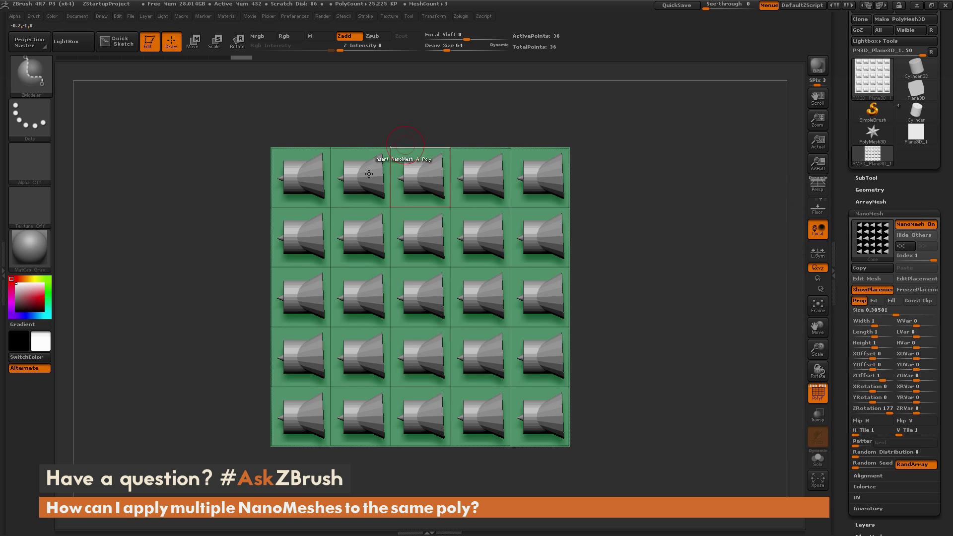
Add a Sphere NanoMesh of size about 0.479 to all polygons, on top of the cylinders and cones.
left_click(398, 216)
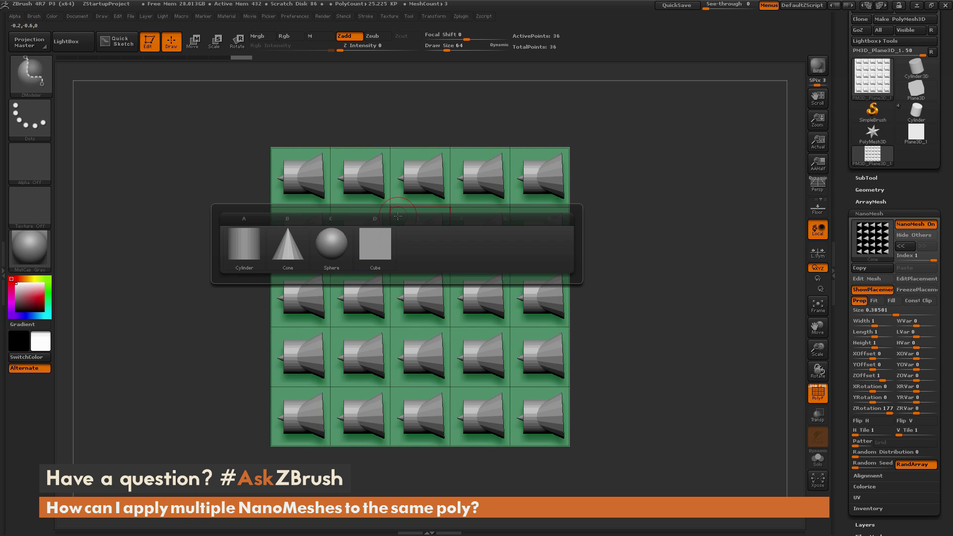
left_click(340, 250)
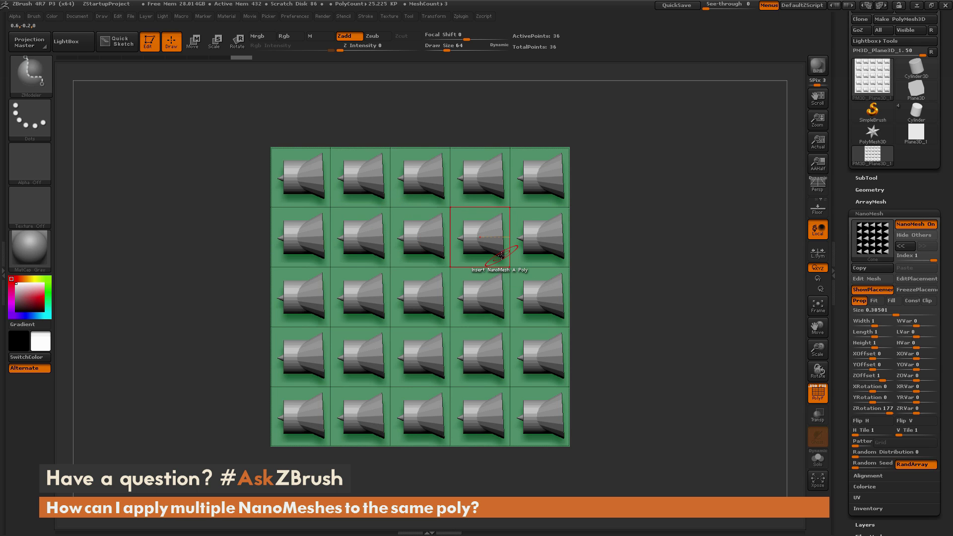
left_click_drag(399, 216, 583, 318)
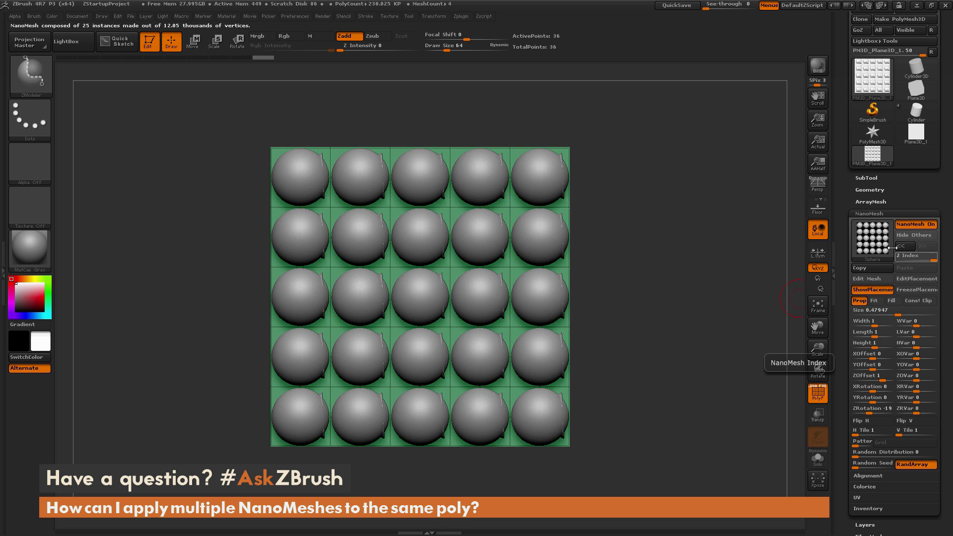
Add a Cube NanoMesh of size about 0.521 to all polygons that already carry the other three NanoMeshes.
left_click(400, 221)
left_click(380, 254)
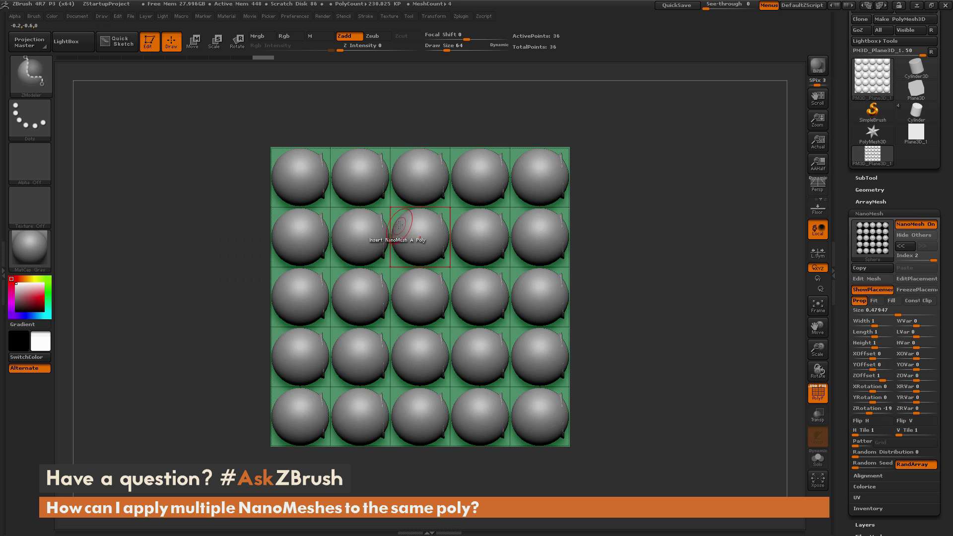
left_click(397, 217)
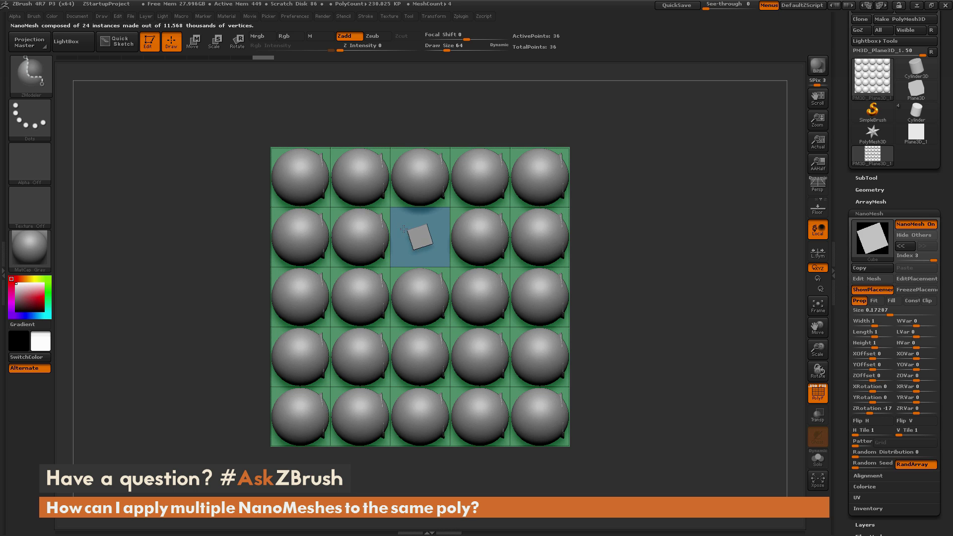
left_click_drag(397, 217, 663, 340)
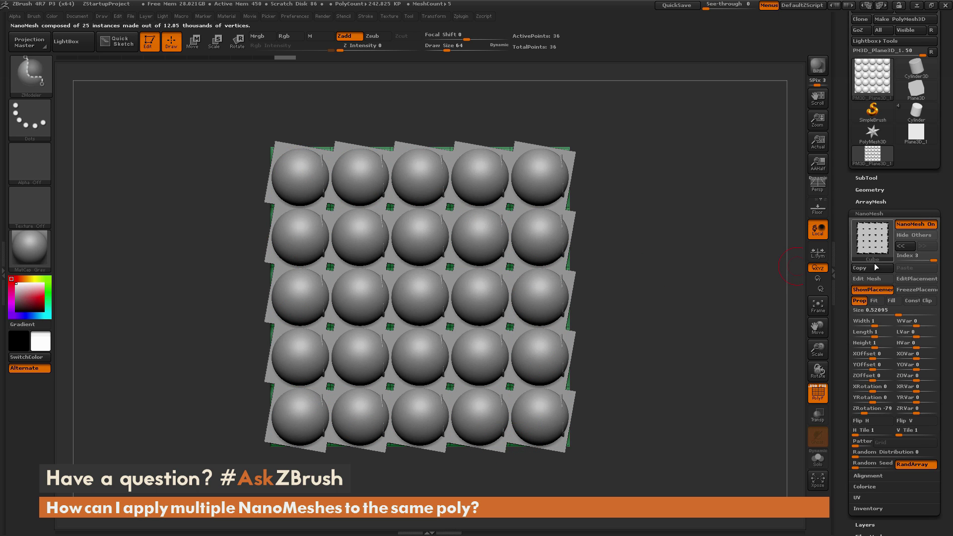
Apply Random Distribution to the Cylinder, Cone, Sphere and Cube NanoMeshes, using about 0.34 for cone and sphere and about 0.46 for the cube.
left_click_drag(929, 261, 903, 262)
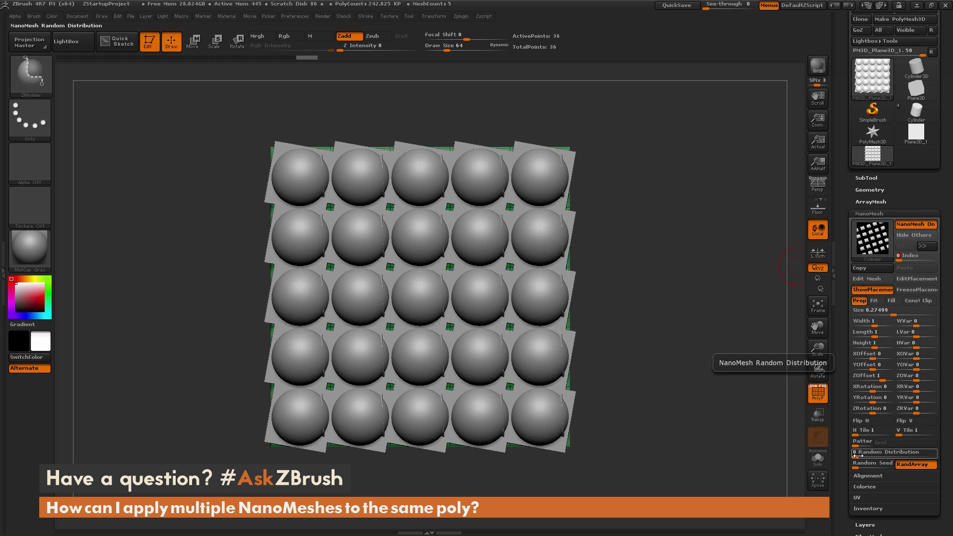
left_click_drag(855, 456, 875, 452)
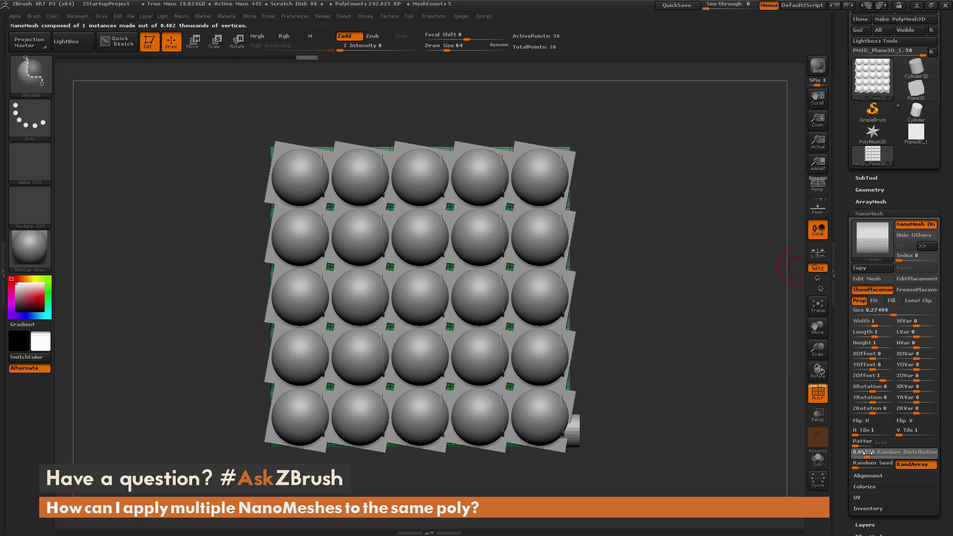
left_click(931, 246)
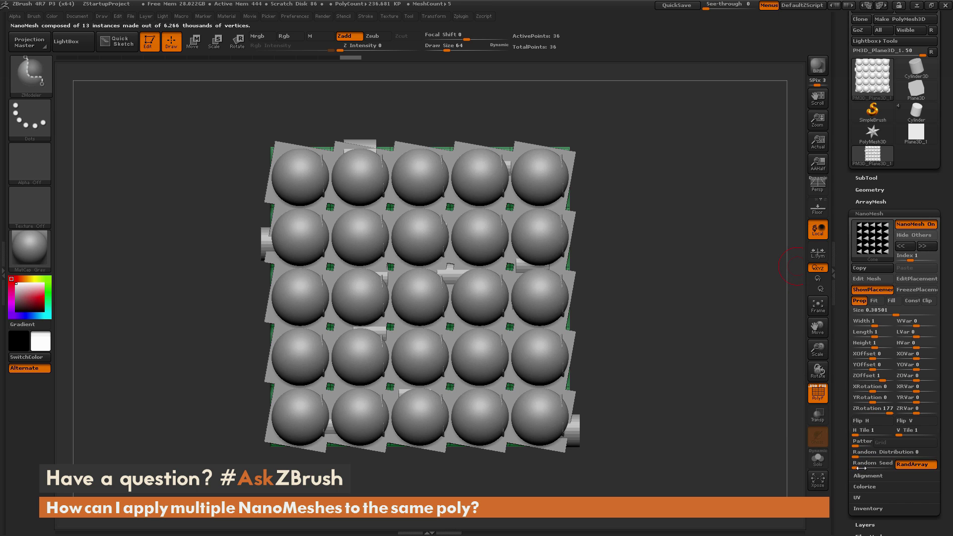
left_click_drag(856, 456, 872, 453)
left_click(925, 254)
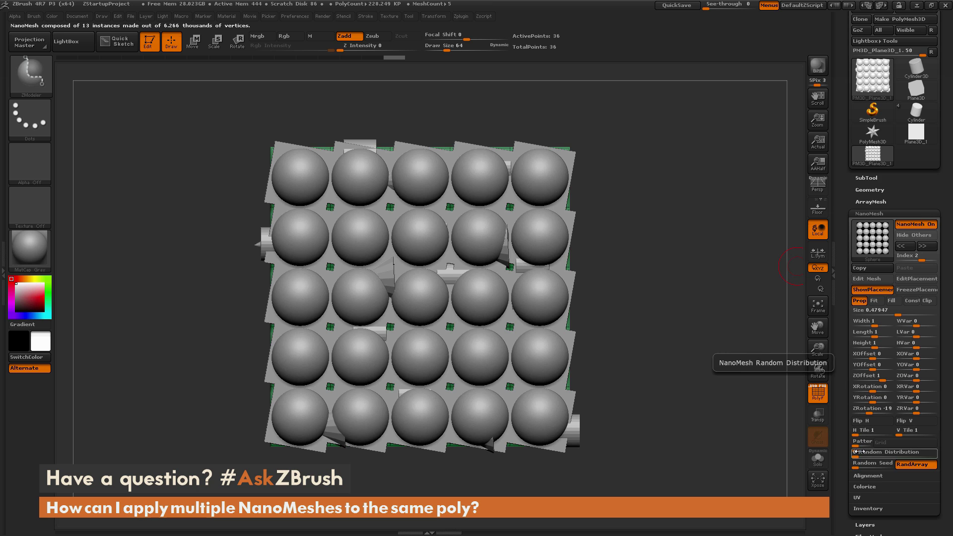
left_click_drag(855, 456, 874, 453)
left_click(931, 247)
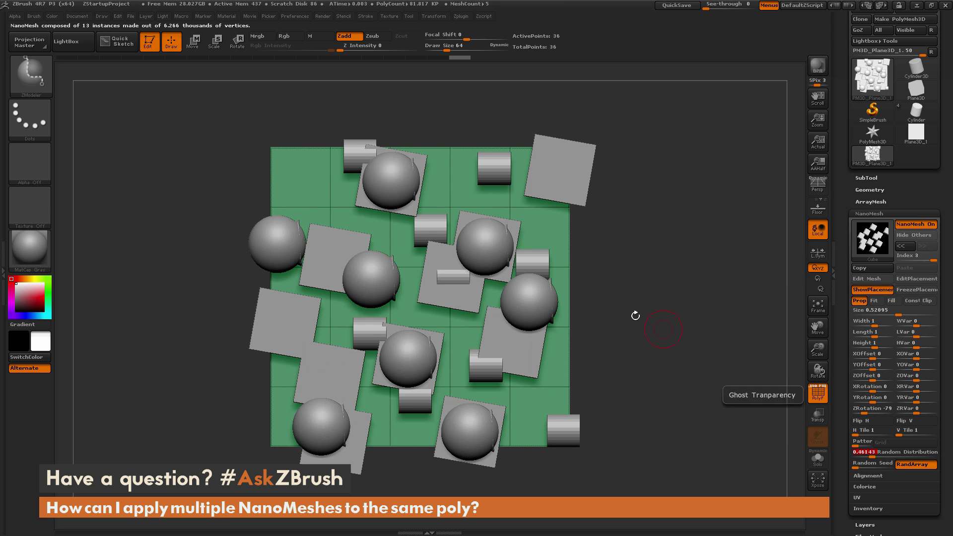
mouse_move(660, 362)
left_mouse_down()
mouse_move(647, 317)
mouse_move(669, 323)
mouse_move(677, 347)
mouse_move(664, 364)
mouse_move(647, 359)
mouse_move(658, 356)
left_mouse_up()
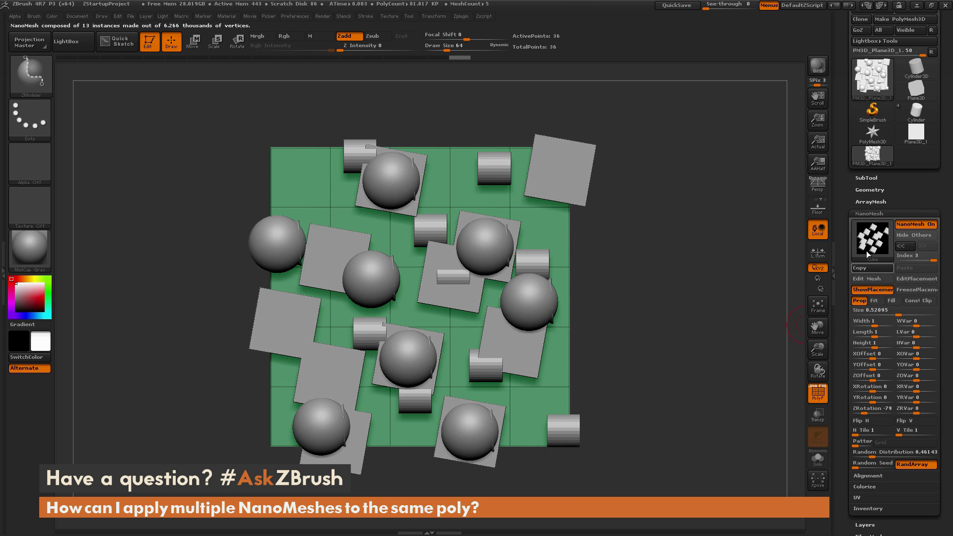
Set the Sphere NanoMesh's Size to about 0.354 and ZRotation to 25, with ZRVar 9, YRVar 17 and XRVar 36.
left_click_drag(932, 258, 922, 258)
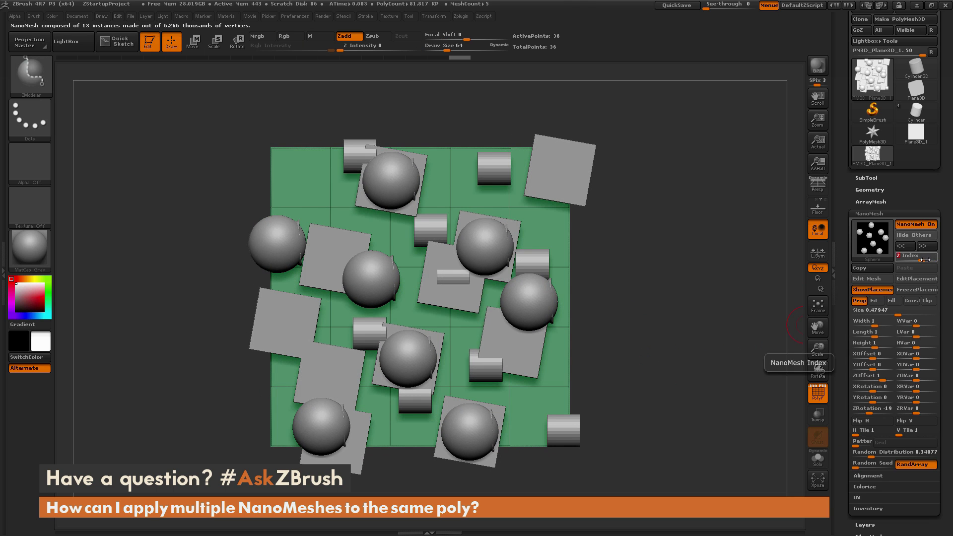
left_click(892, 311)
left_click_drag(892, 312, 897, 312)
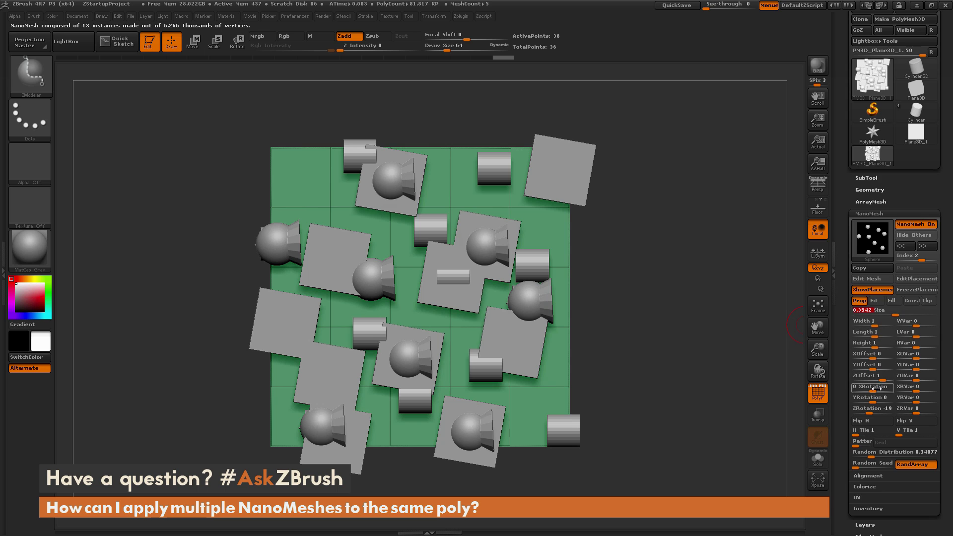
left_click_drag(874, 409, 927, 387)
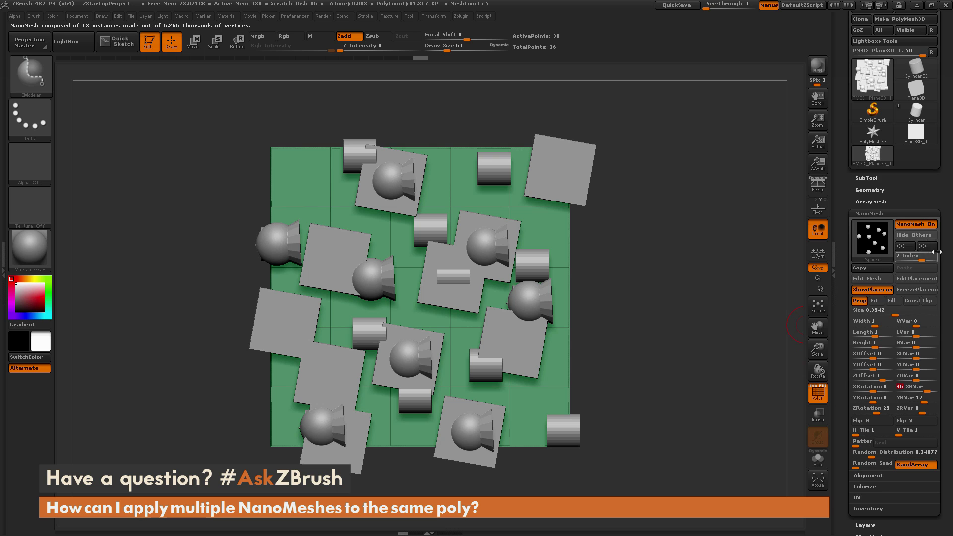
Set the Cone NanoMesh's ZRVar to 40.
left_click(903, 246)
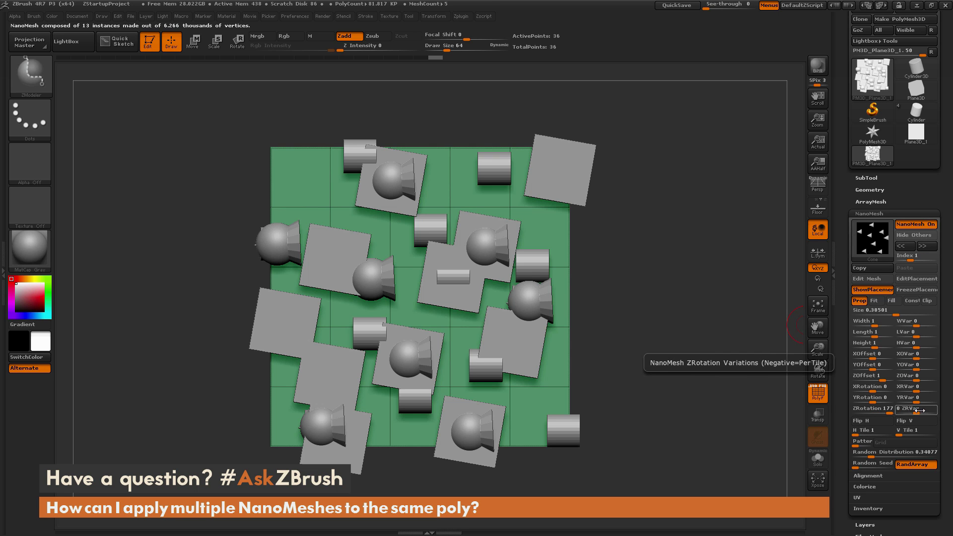
left_click_drag(919, 410, 930, 409)
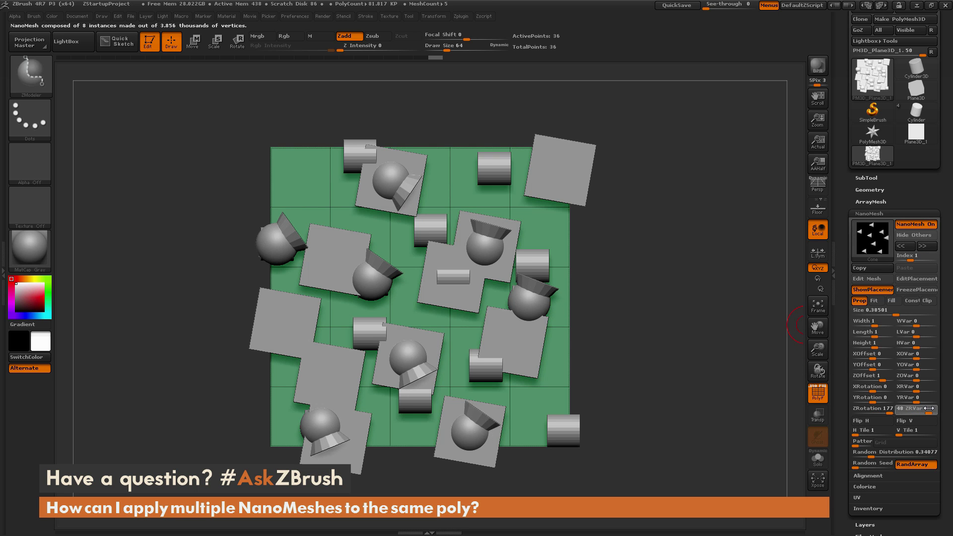
Set the Sphere NanoMesh's Random Distribution to about 3.86 and its ZOffset to about 0.396.
left_click(926, 247)
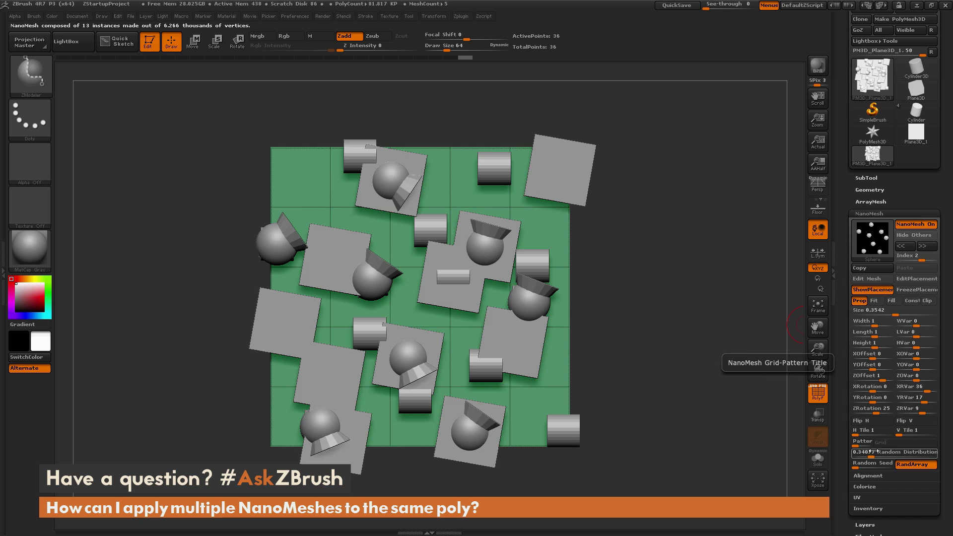
left_click_drag(873, 455, 884, 455)
left_click_drag(882, 379, 880, 377)
left_click_drag(715, 356, 621, 307)
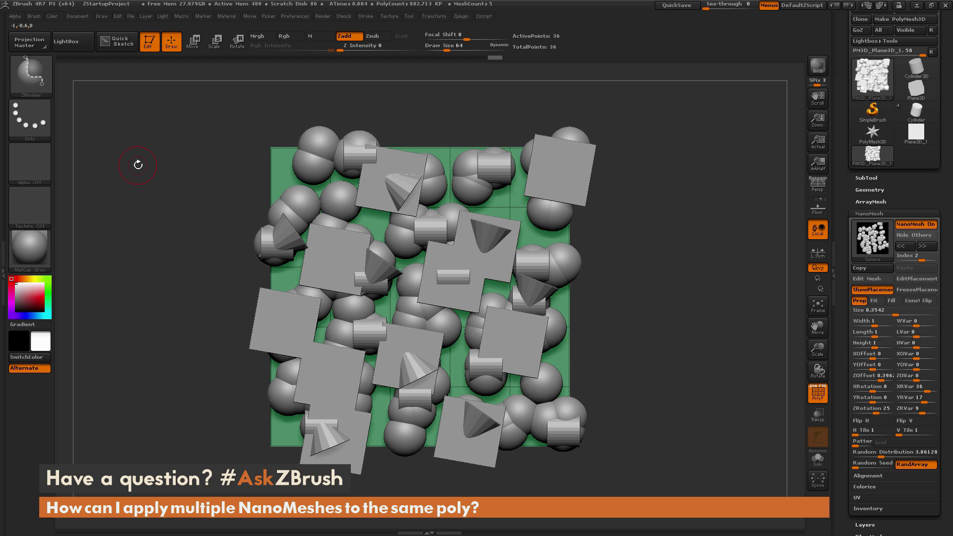
Switch to the Move sculpting brush and set its Draw Size to about 283.
key("b")
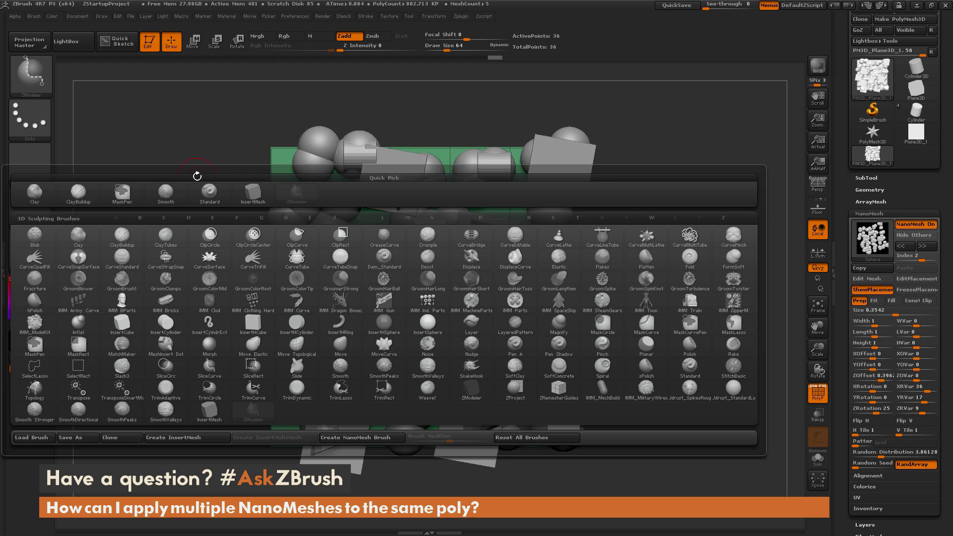
key("m")
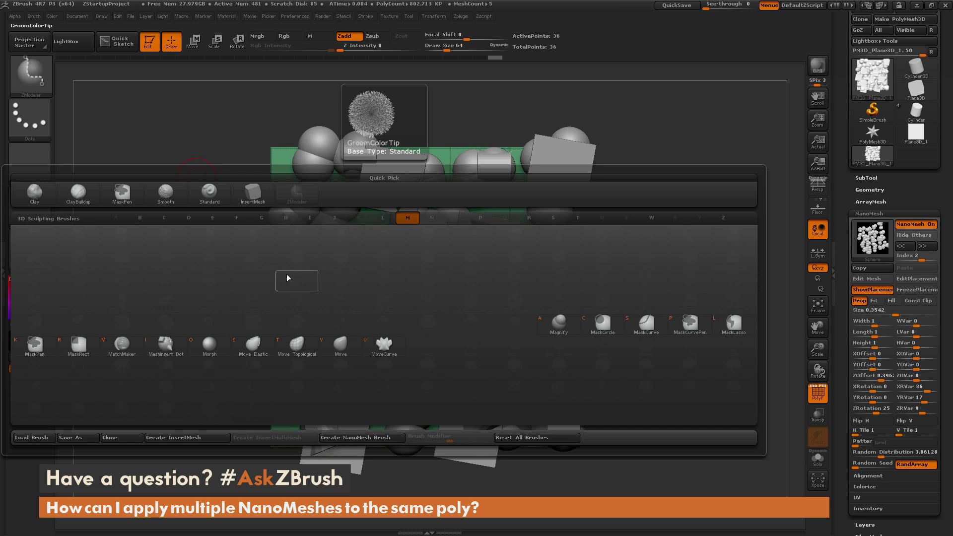
key("v")
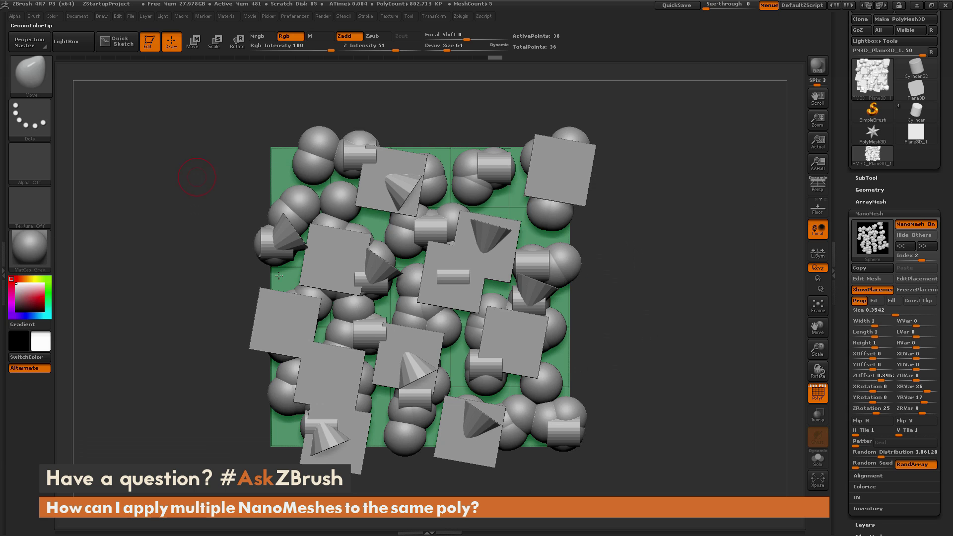
key("space")
left_click_drag(629, 300, 641, 298)
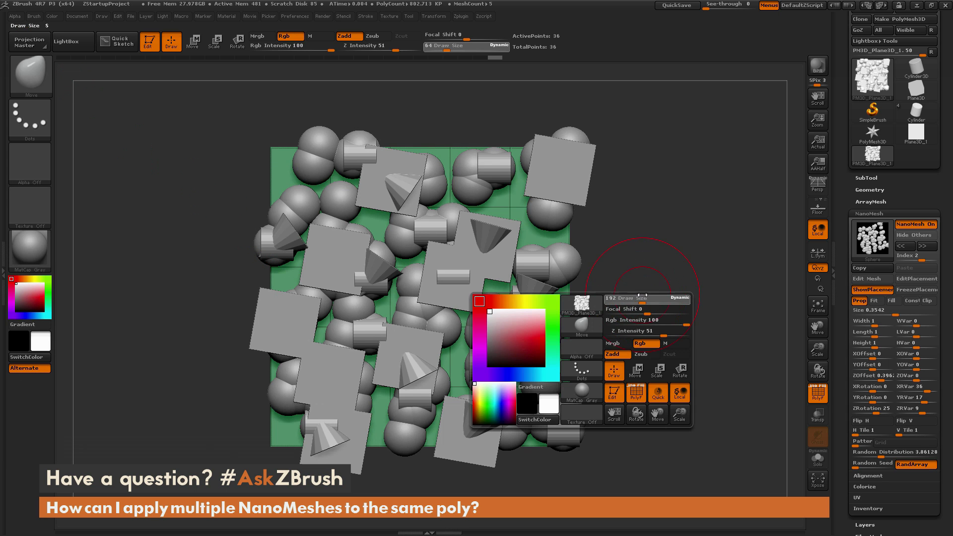
mouse_move(643, 338)
left_mouse_down()
mouse_move(573, 290)
mouse_move(599, 290)
left_mouse_up()
key("space")
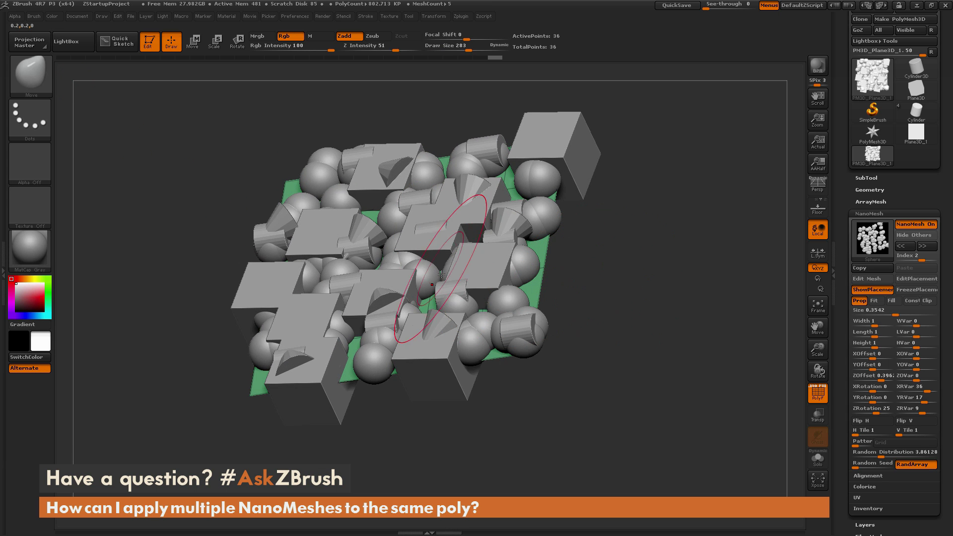
Pull the flat plane into an uneven, bulging surface with several broad Move strokes at Draw Size 459.
key("space")
mouse_move(443, 278)
left_mouse_down()
mouse_move(404, 221)
mouse_move(366, 125)
mouse_move(424, 153)
left_mouse_up()
mouse_move(851, 276)
left_mouse_down()
mouse_move(839, 266)
mouse_move(423, 158)
mouse_move(191, 261)
mouse_move(470, 247)
mouse_move(279, 218)
mouse_move(189, 159)
left_mouse_up()
left_click_drag(401, 183, 408, 108)
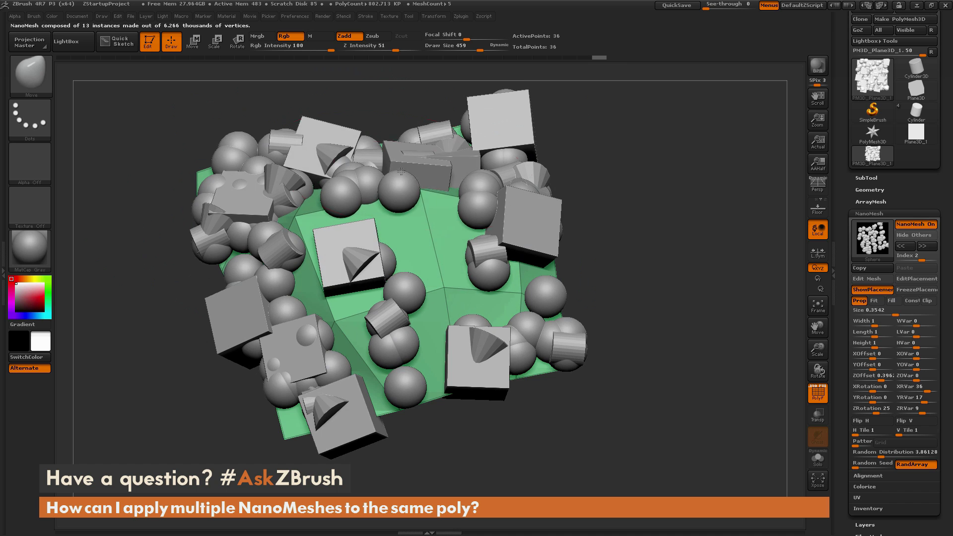
left_click_drag(644, 215, 508, 278)
left_click_drag(475, 306, 448, 268)
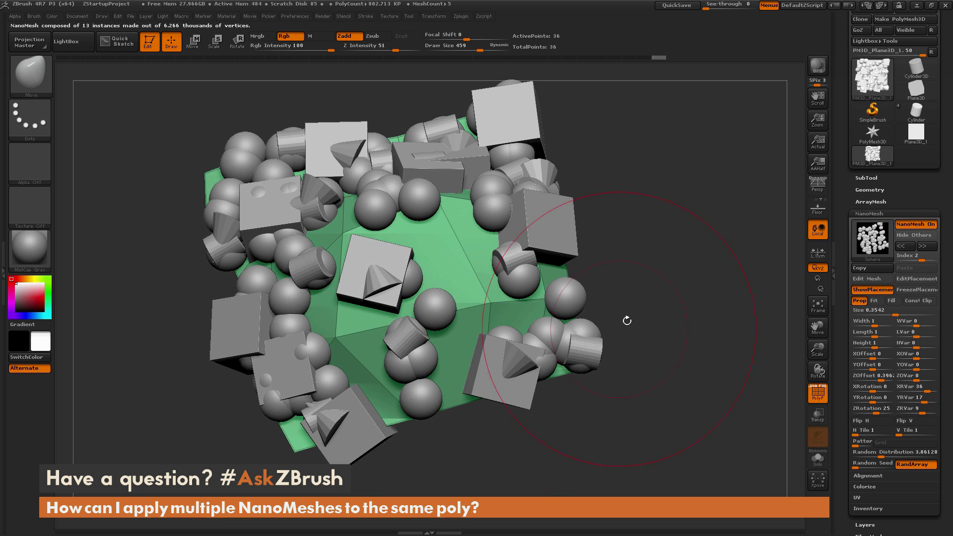
mouse_move(624, 319)
left_mouse_down("shift")
mouse_move(674, 319)
mouse_move(659, 314)
left_mouse_up("shift")
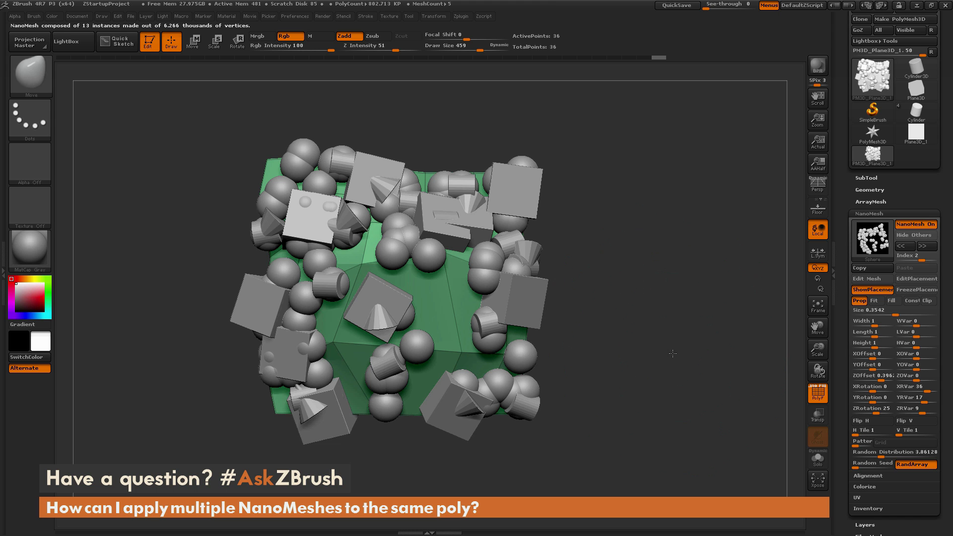
left_click_drag(673, 353, 566, 320)
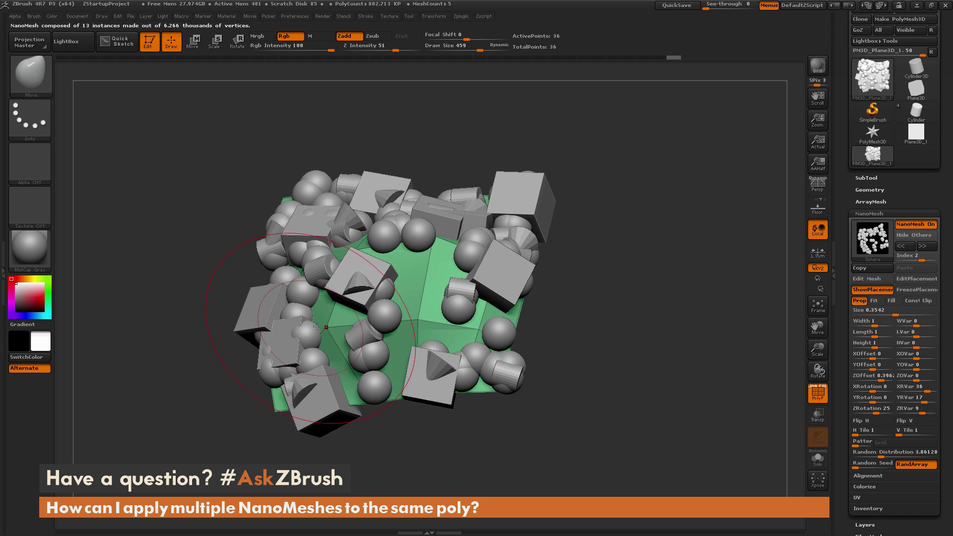
left_click_drag(559, 302, 773, 307)
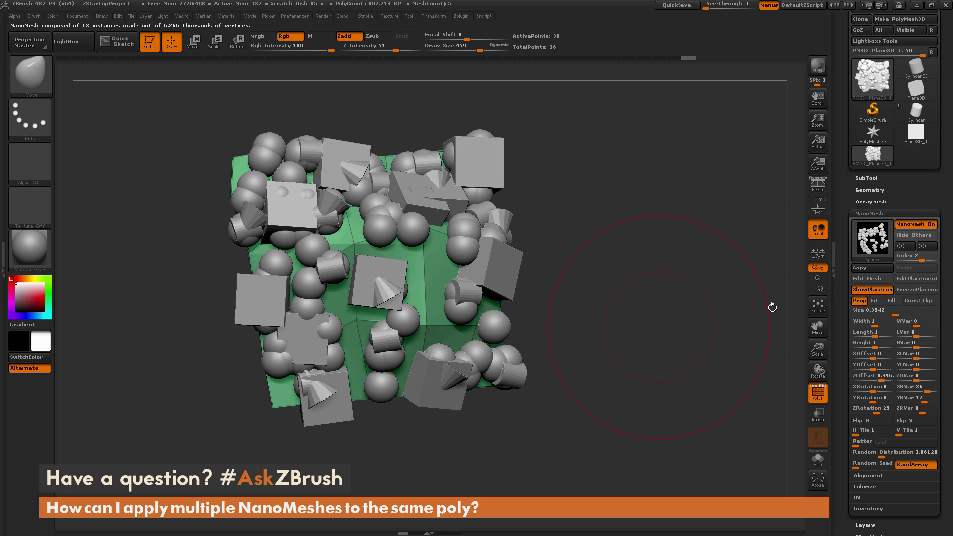